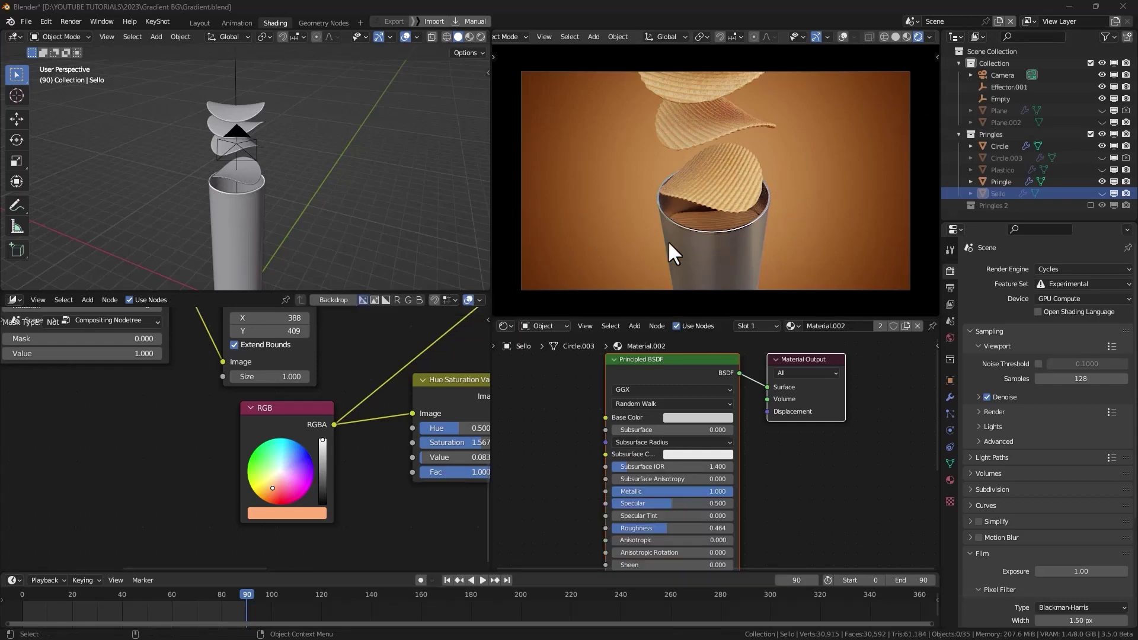
{"action": "left_click", "coordinate": [290, 452]}
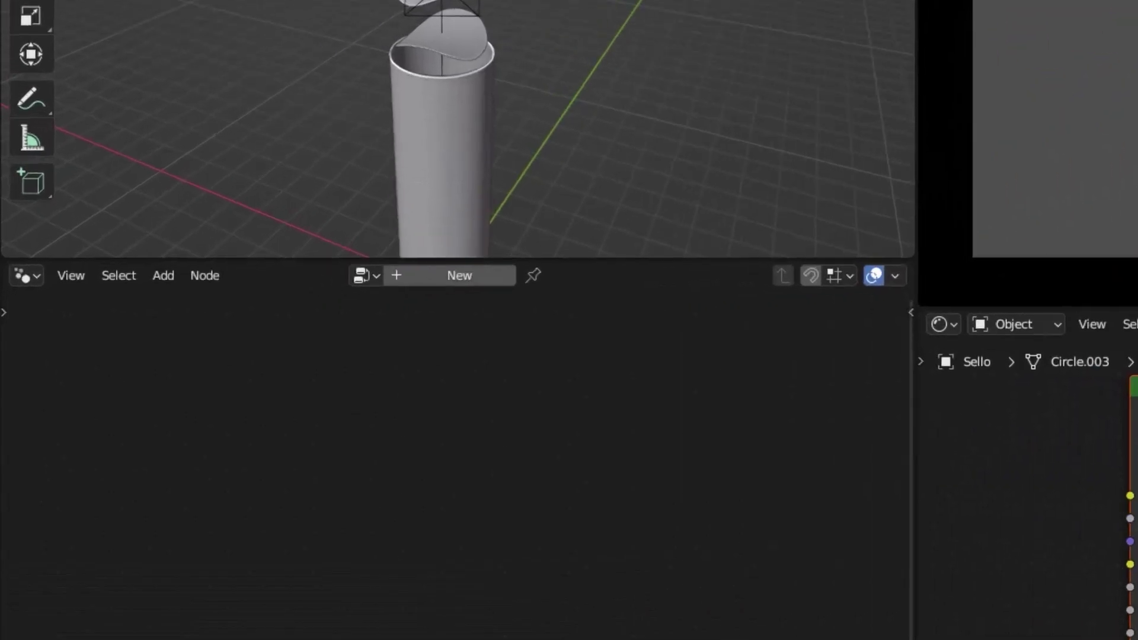
- Change the Geometry Node Editor area to the Compositor and enable Use Nodes
{"action": "left_click", "coordinate": [14, 299]}
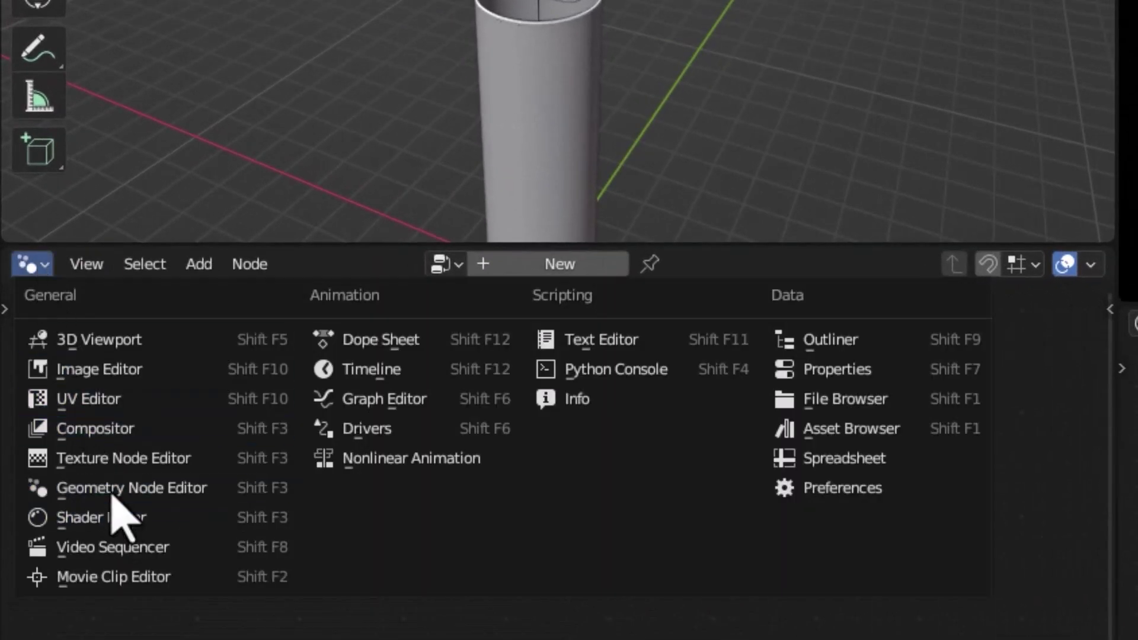
{"action": "left_click", "coordinate": [115, 430]}
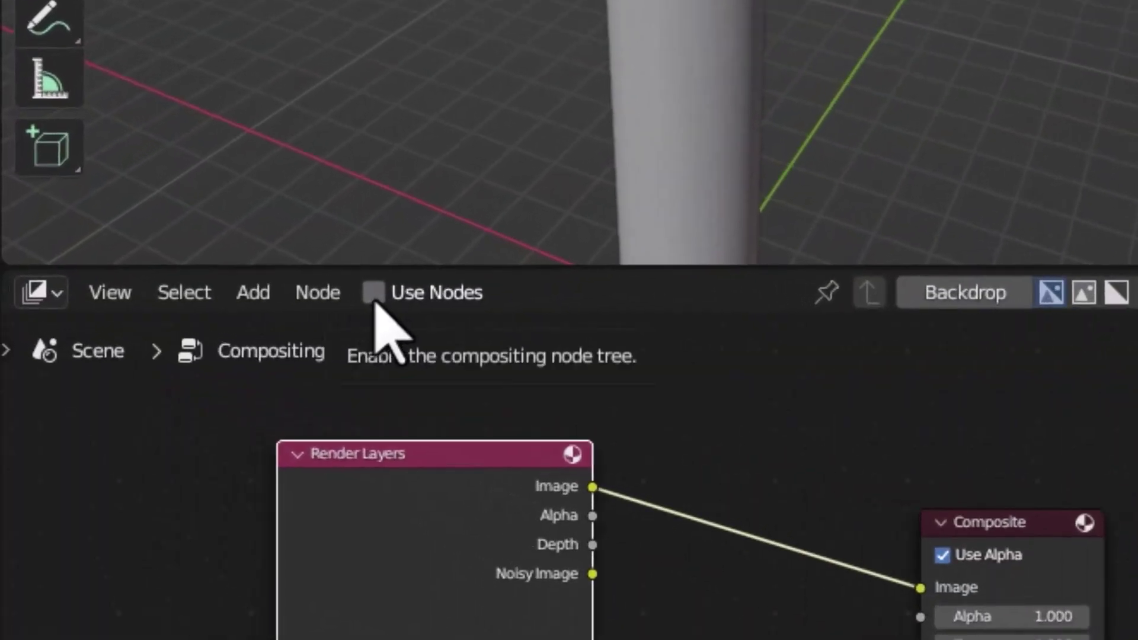
{"action": "left_click", "coordinate": [165, 293]}
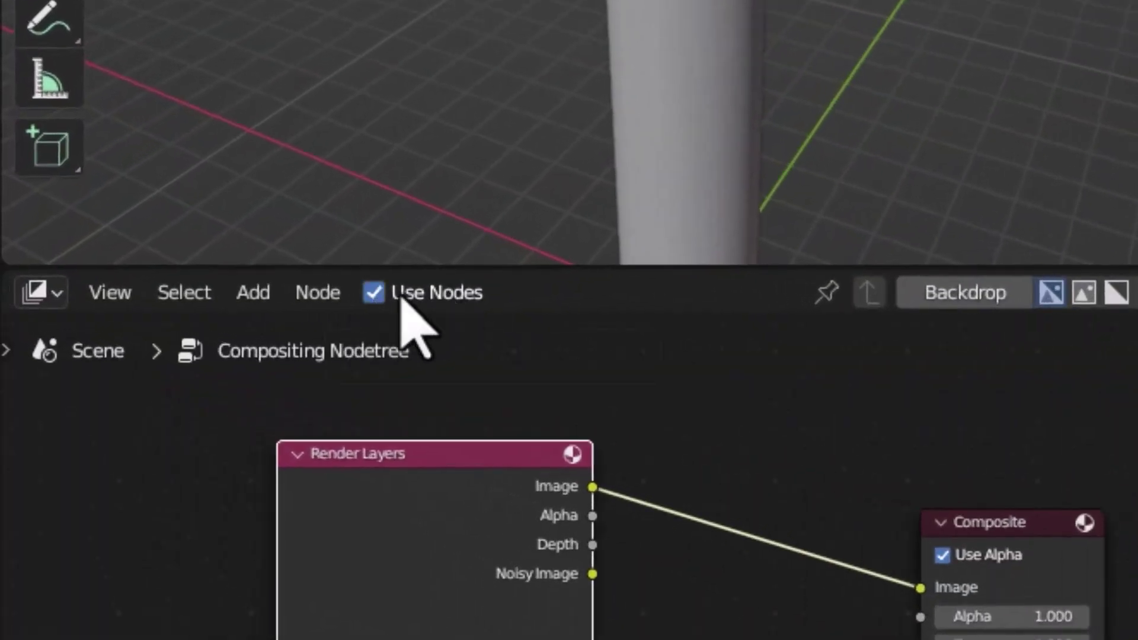
- Set the rendered viewport's compositor to Always and enable the Transparent film option in the render settings
{"action": "left_click", "coordinate": [928, 38]}
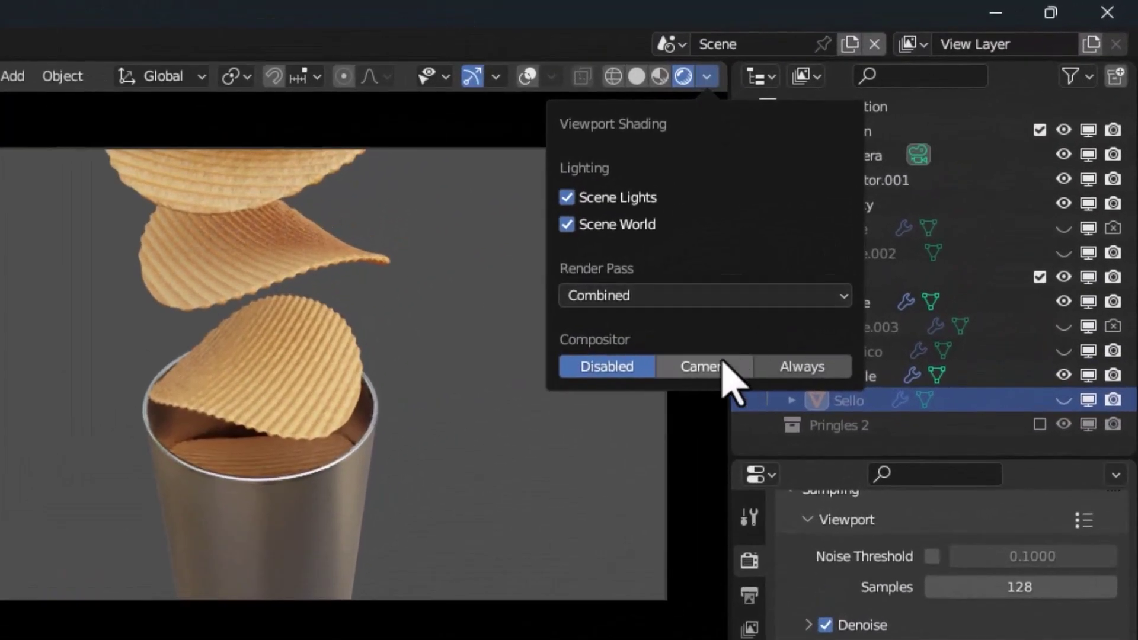
{"action": "left_click", "coordinate": [802, 367]}
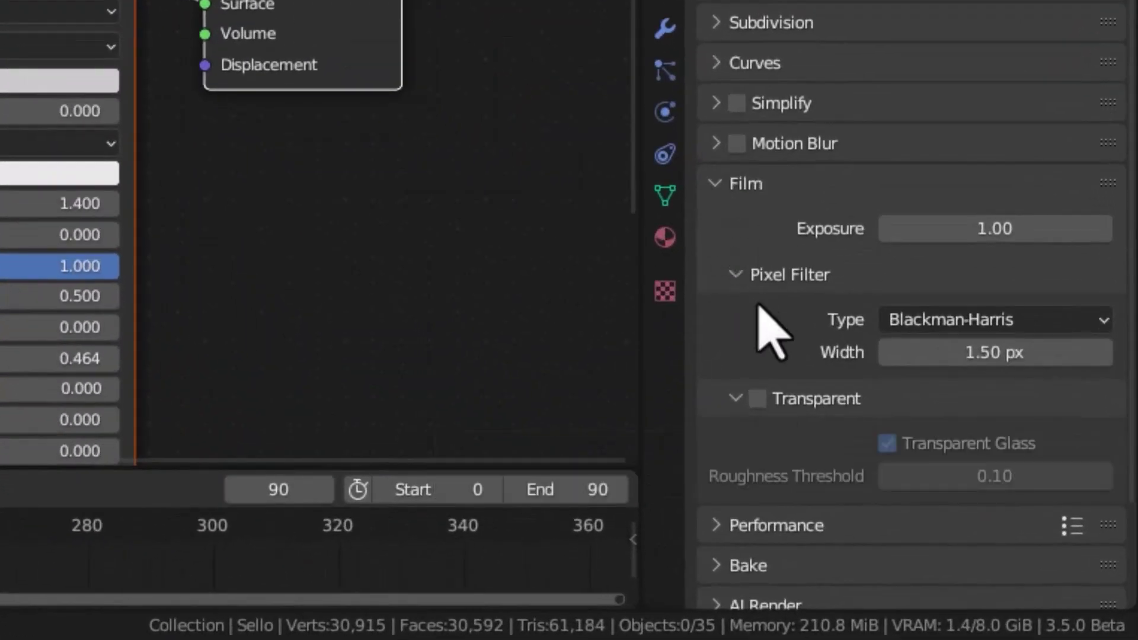
{"action": "left_click", "coordinate": [757, 398]}
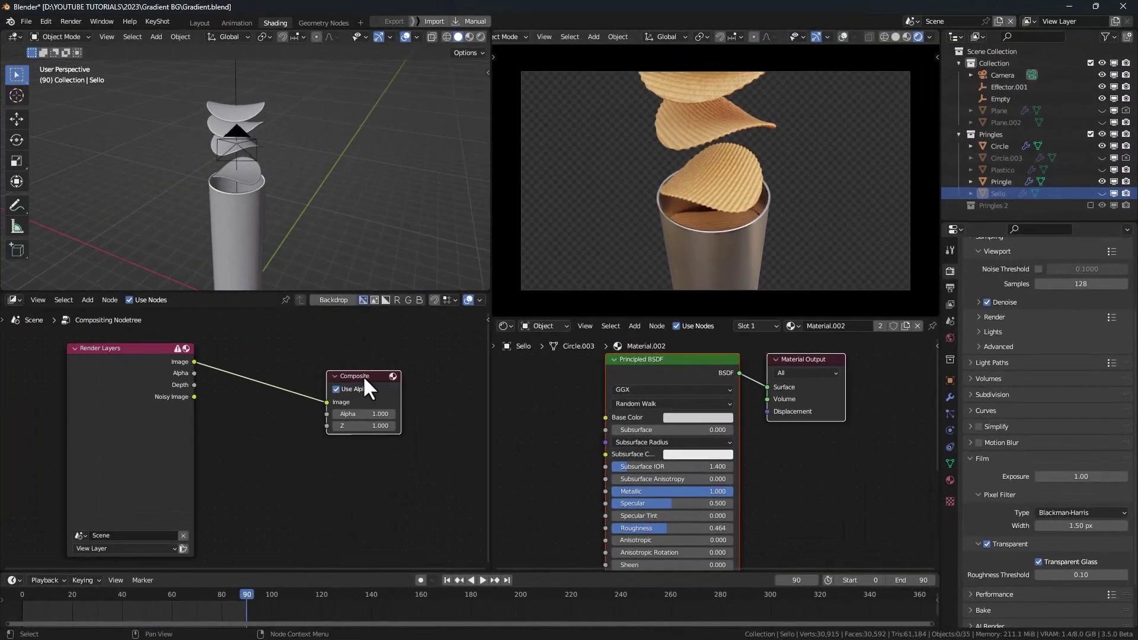
- Insert an Alpha Over node between Render Layers and Composite, with the render image feeding its second Image input
{"action": "left_click_drag", "start_coordinate": [364, 380], "coordinate": [449, 373]}
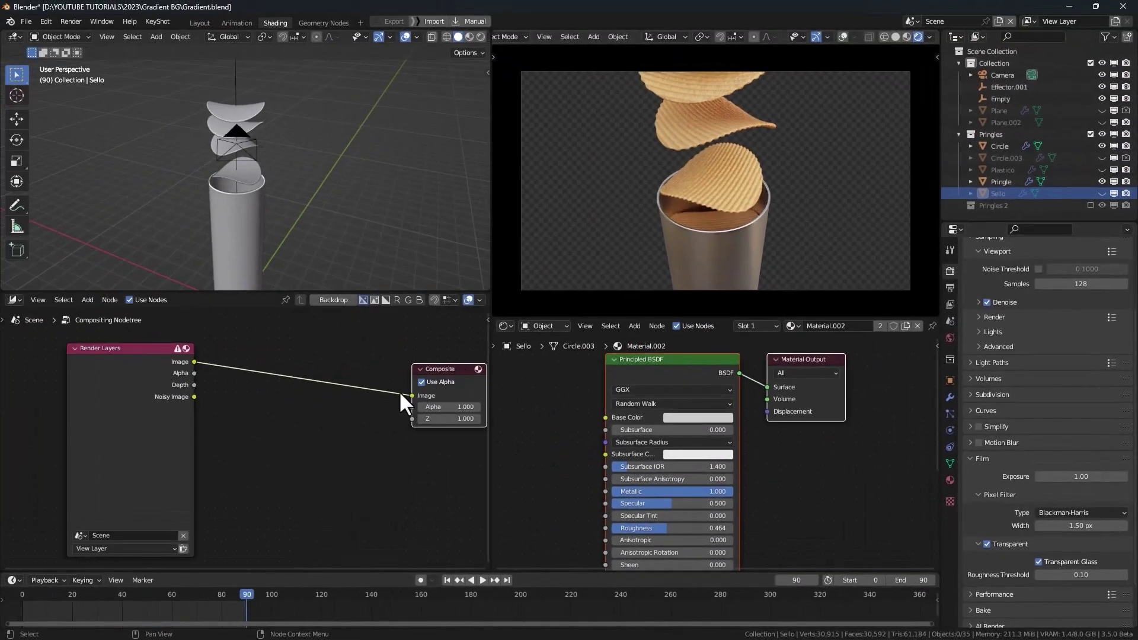
{"action": "key", "text": "shift+a"}
{"action": "type", "text": "alp"}
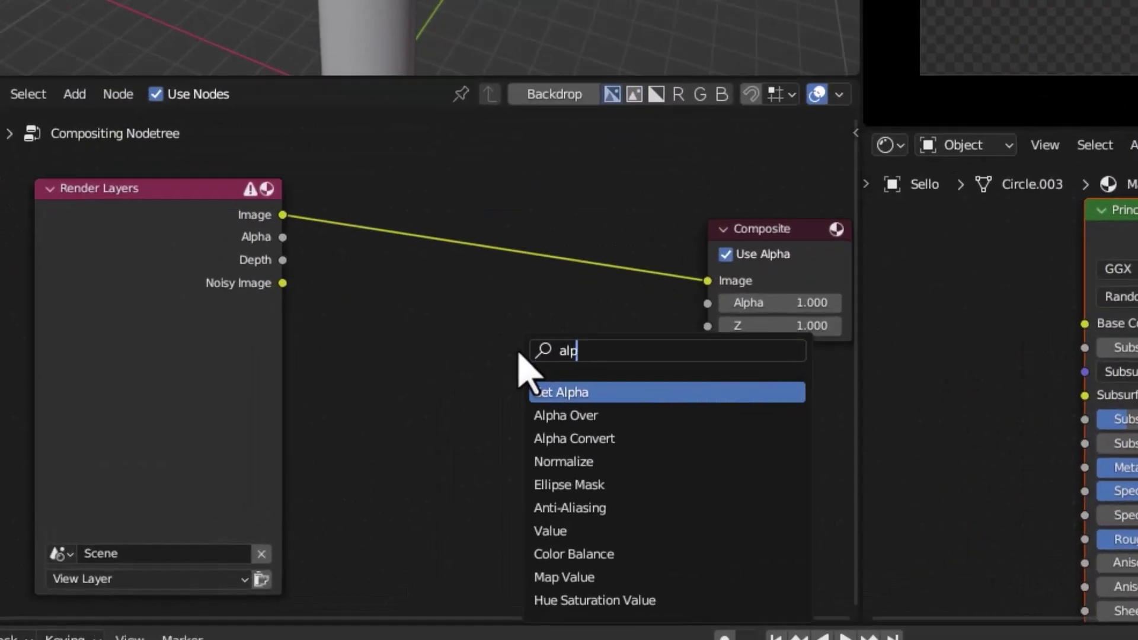
{"action": "type", "text": "ha"}
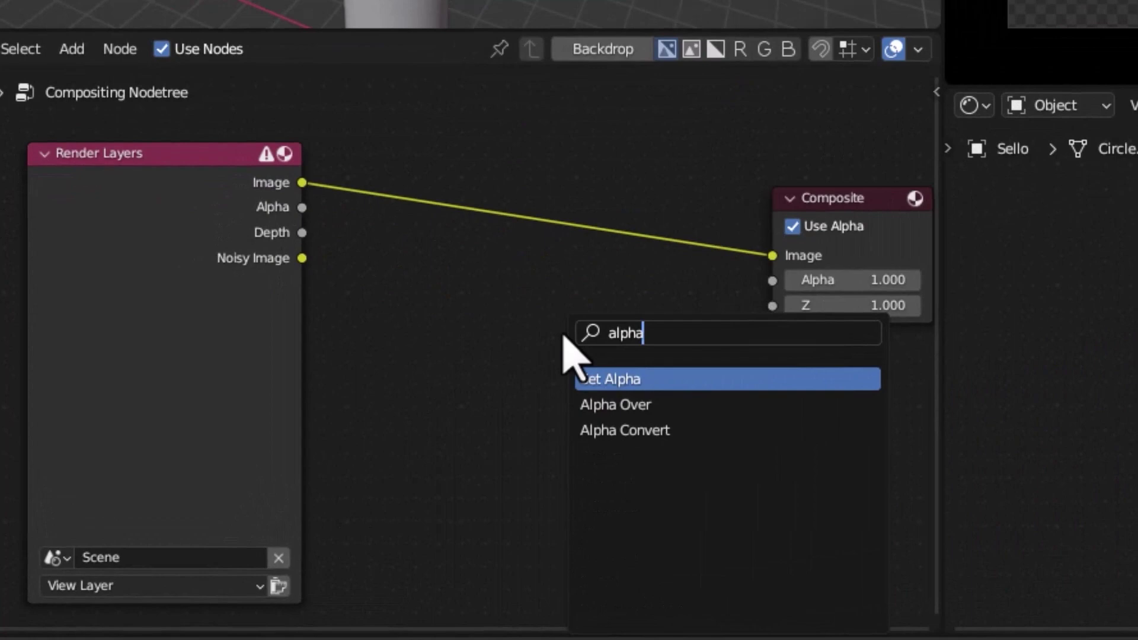
{"action": "key", "text": "Down"}
{"action": "key", "text": "Return"}
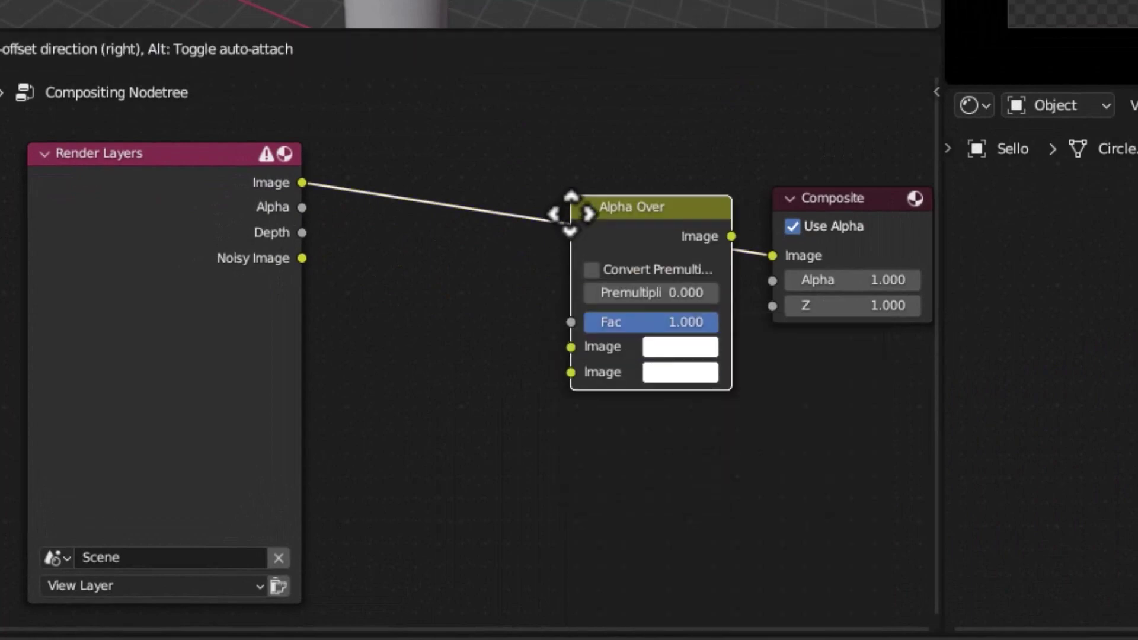
{"action": "left_click", "coordinate": [521, 204]}
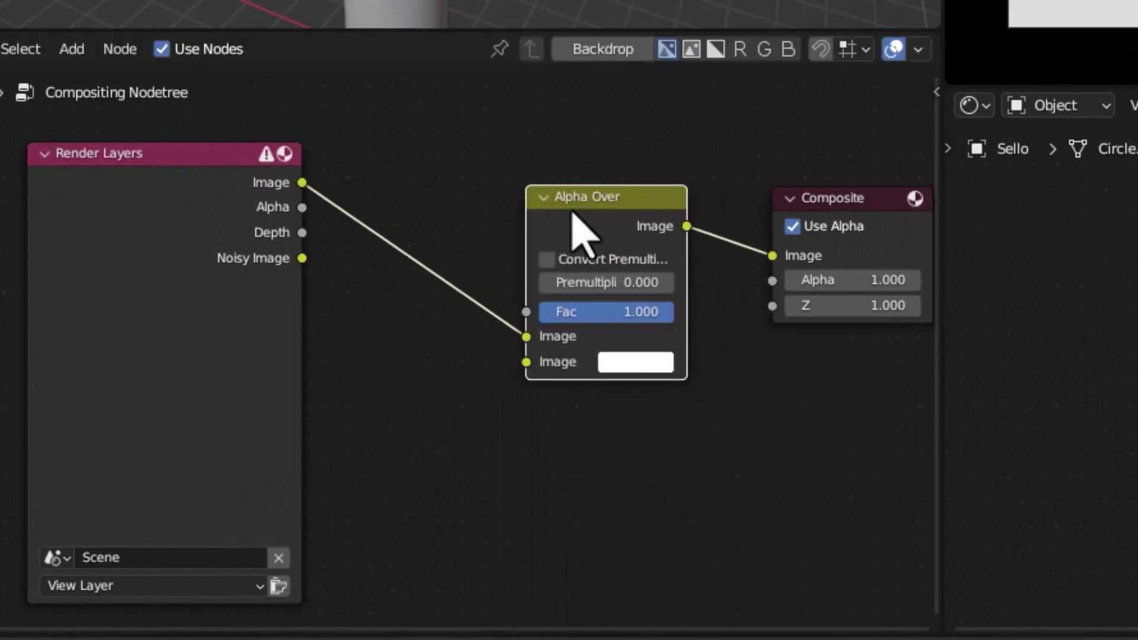
{"action": "left_click_drag", "start_coordinate": [521, 336], "coordinate": [521, 362]}
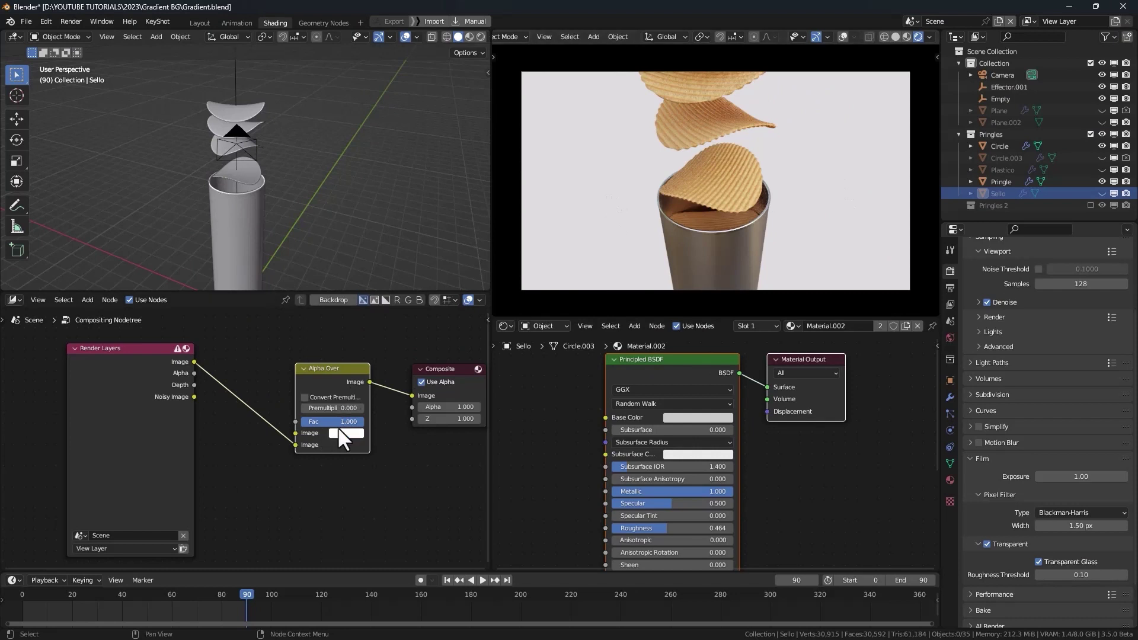
- Set the Alpha Over node's first Image colour to light blue with a hue of 0.600
{"action": "left_click", "coordinate": [343, 433]}
{"action": "left_click", "coordinate": [362, 337]}
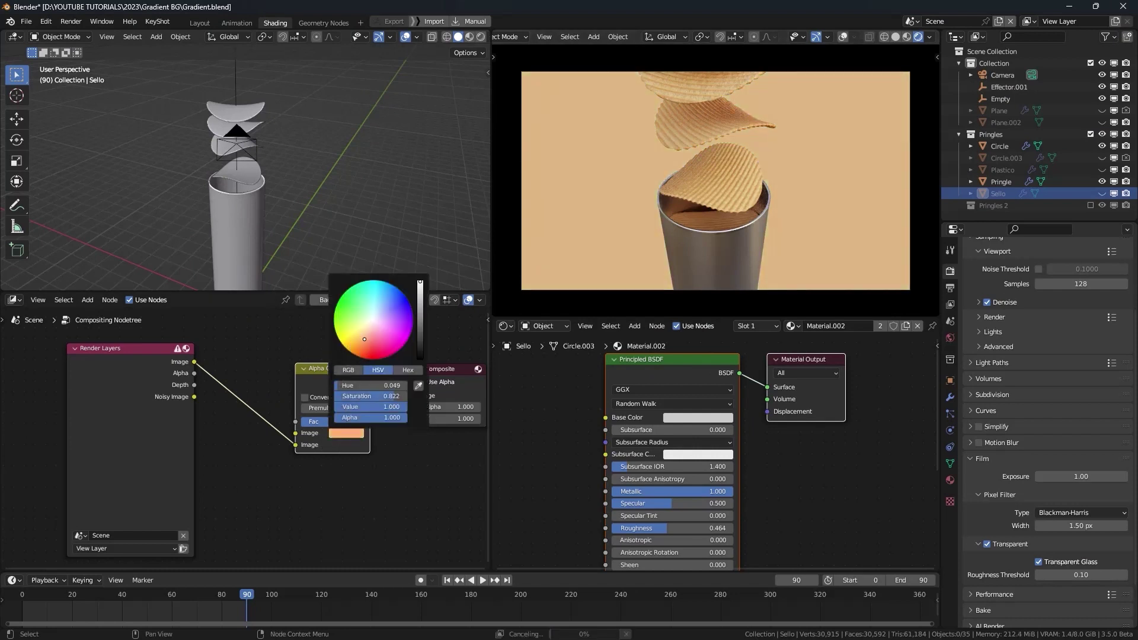
{"action": "left_click", "coordinate": [374, 314]}
{"action": "left_click_drag", "start_coordinate": [375, 315], "coordinate": [386, 297]}
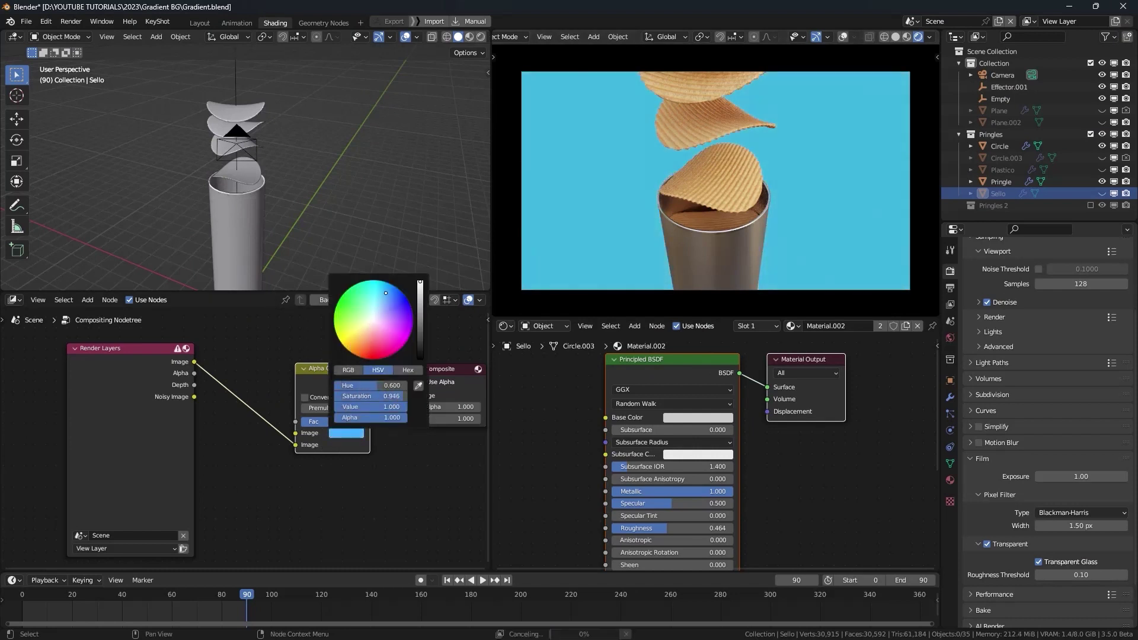
- Make room in the compositing node tree and add an Ellipse Mask node below the Alpha Over node
{"action": "scroll", "coordinate": [222, 397], "scroll_direction": "down", "scroll_amount": 3}
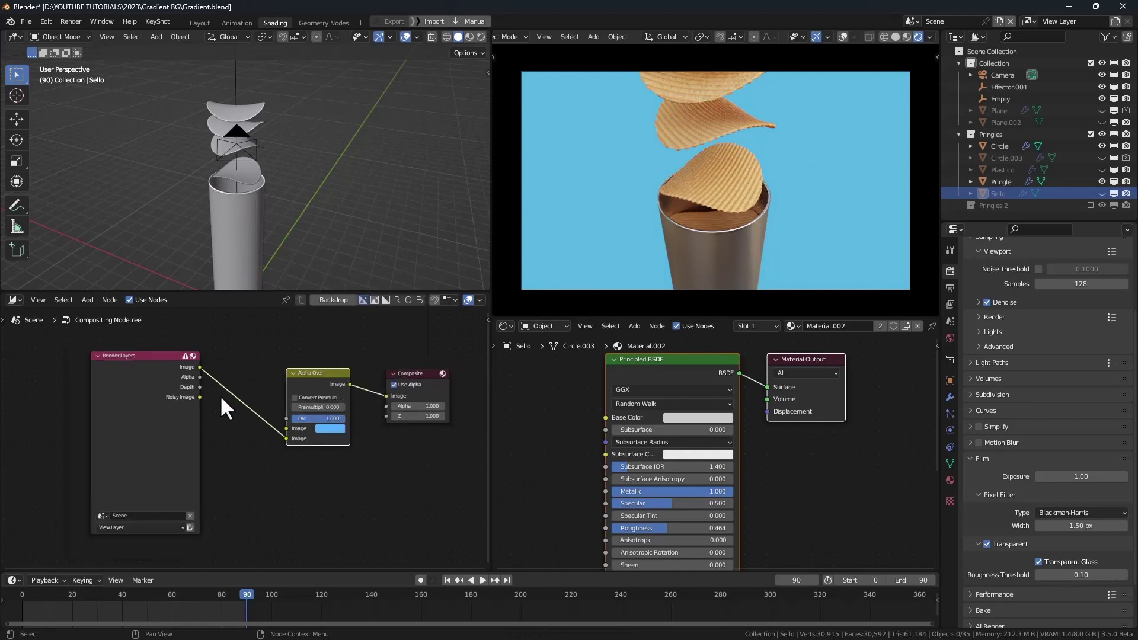
{"action": "left_click_drag", "start_coordinate": [272, 386], "coordinate": [368, 382]}
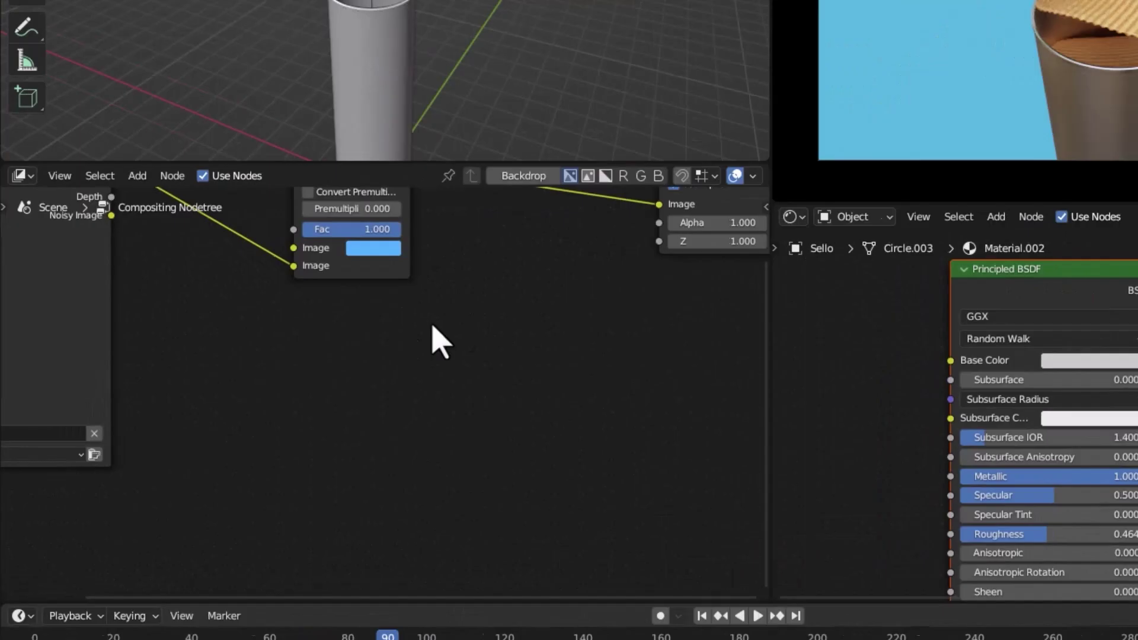
{"action": "key", "text": "shift+a"}
{"action": "left_click", "coordinate": [236, 475]}
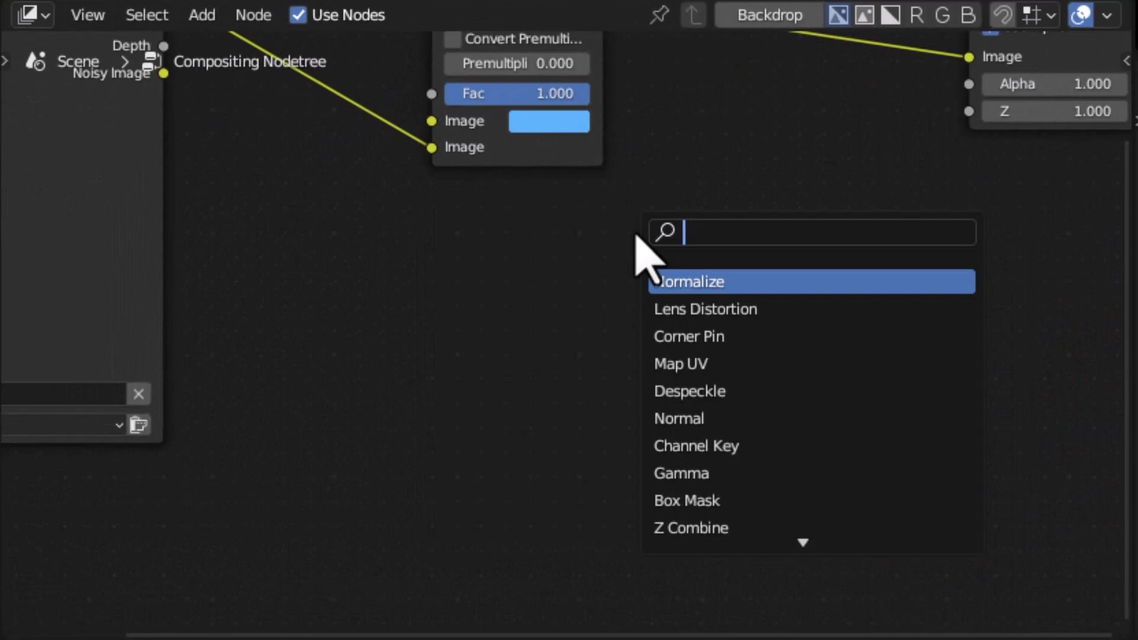
{"action": "type", "text": "e"}
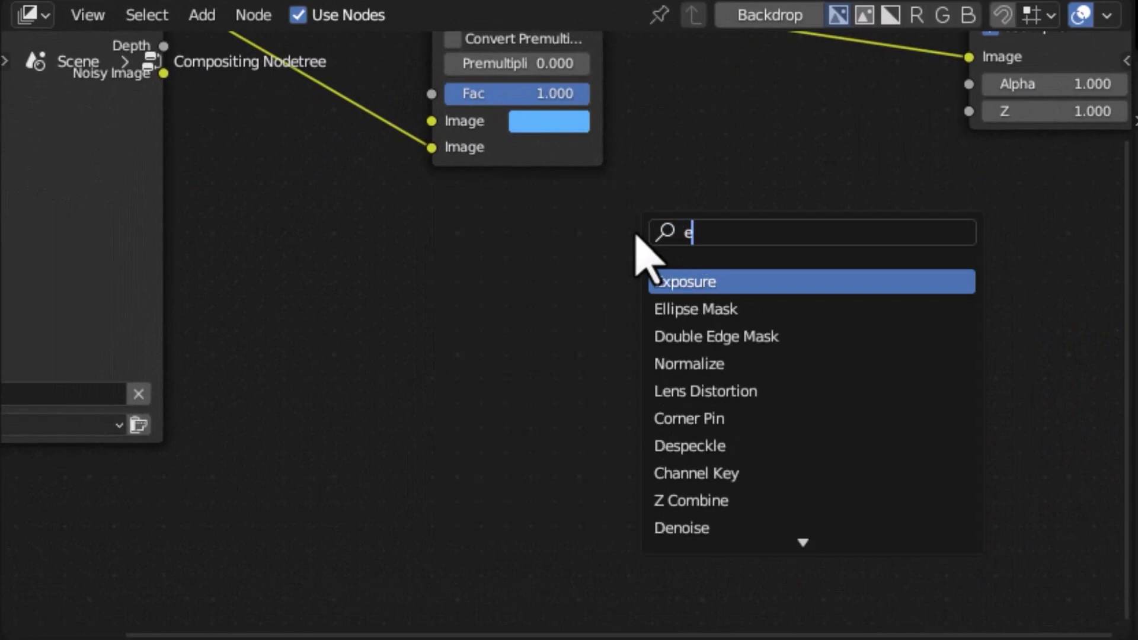
{"action": "key", "text": "Down"}
{"action": "key", "text": "Return"}
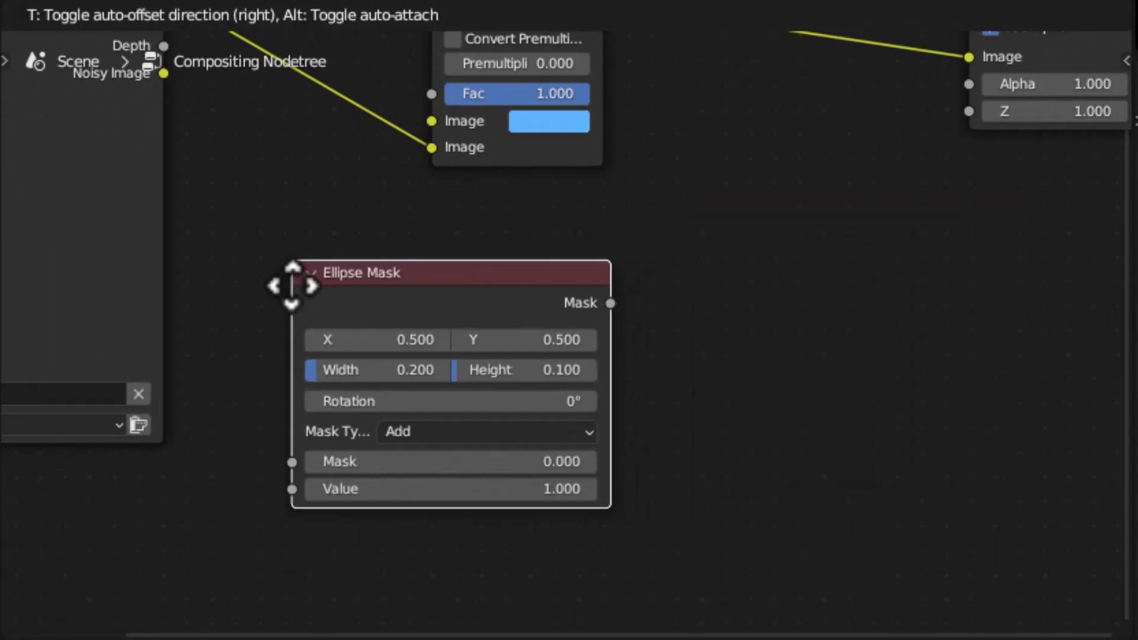
{"action": "left_click", "coordinate": [284, 286]}
- Connect the Ellipse Mask output to the Composite Image input and enlarge the mask to width 0.717 and height 0.450
{"action": "left_click_drag", "start_coordinate": [522, 353], "coordinate": [825, 129]}
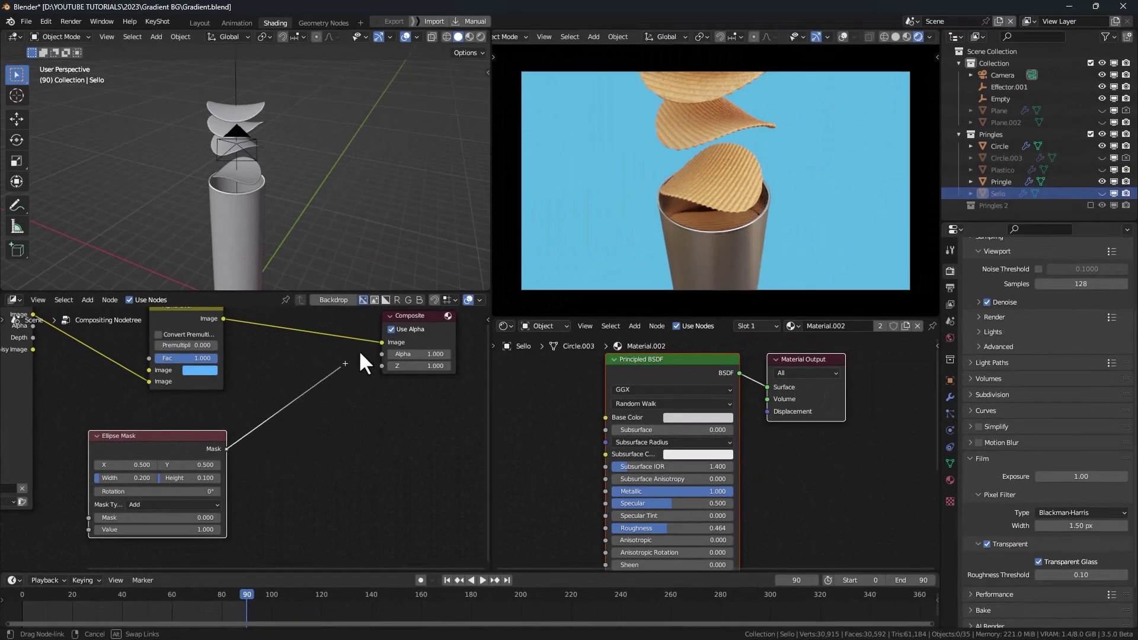
{"action": "left_click_drag", "start_coordinate": [359, 352], "coordinate": [383, 343]}
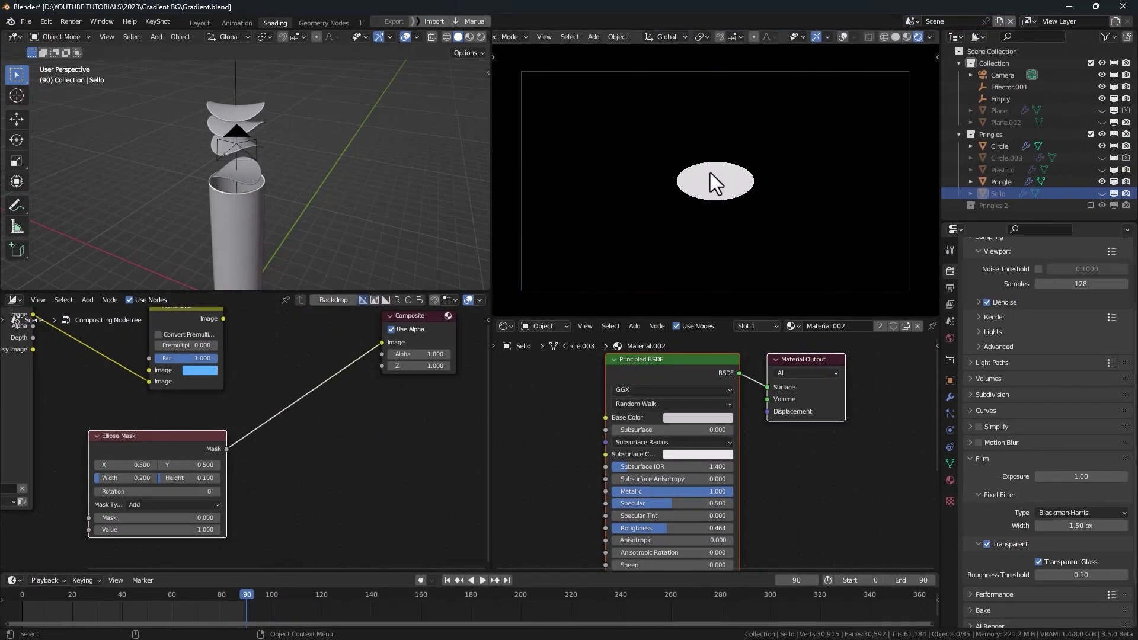
{"action": "middle_click_drag", "start_coordinate": [257, 499], "coordinate": [306, 484]}
{"action": "left_click_drag", "start_coordinate": [175, 463], "coordinate": [246, 463]}
- Insert a Gaussian Blur node on the link between the Ellipse Mask and Composite nodes
{"action": "key", "text": "shift+a"}
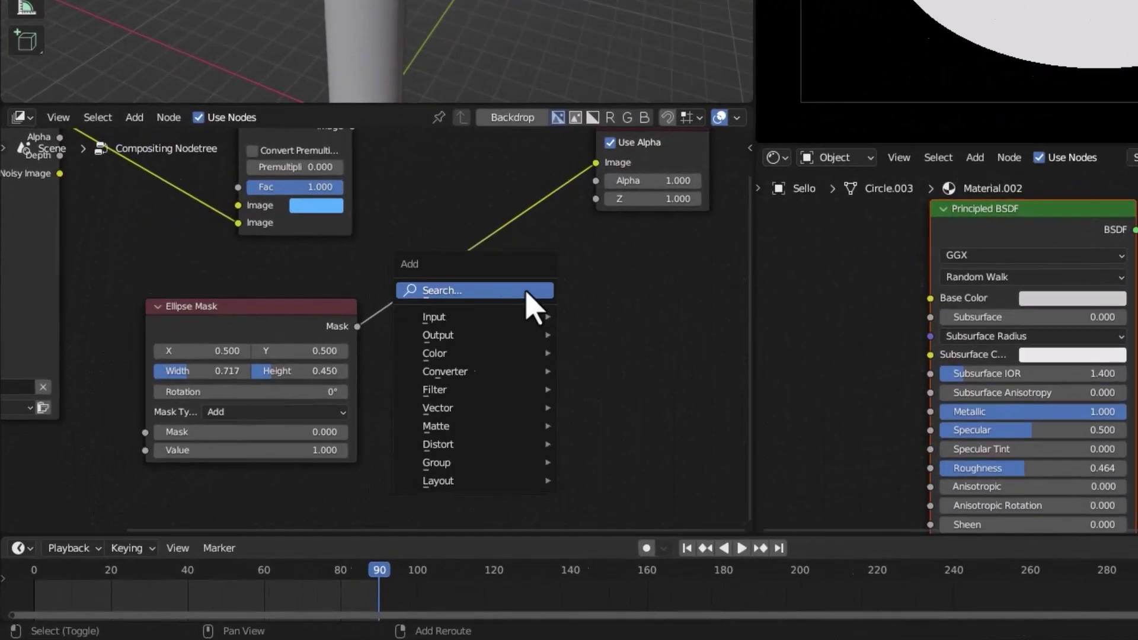
{"action": "left_click", "coordinate": [527, 292]}
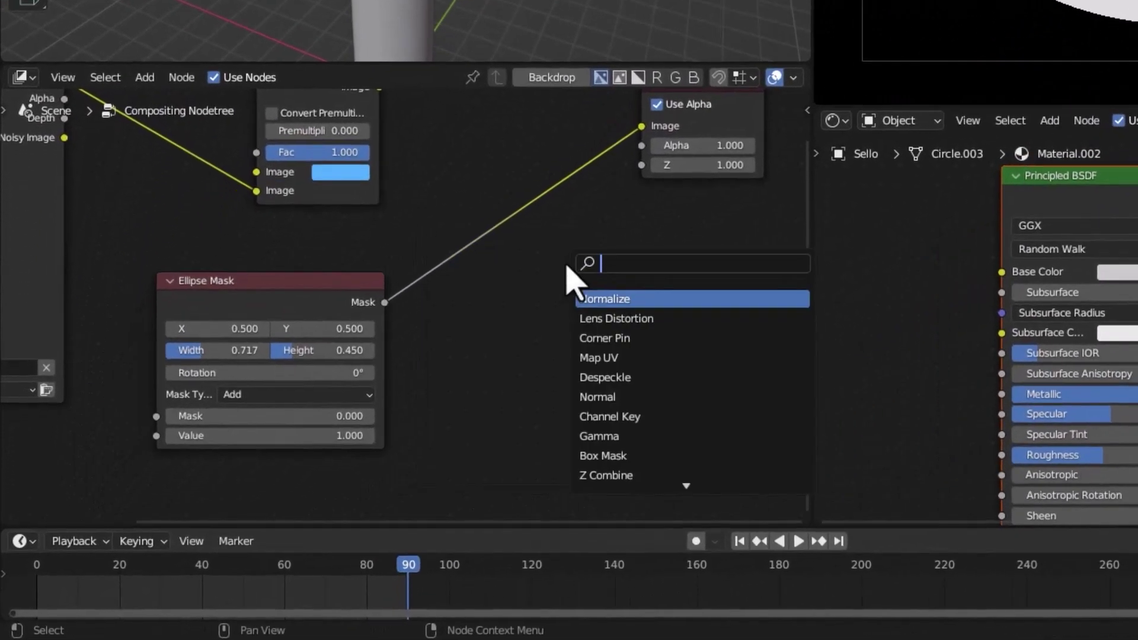
{"action": "type", "text": "blur"}
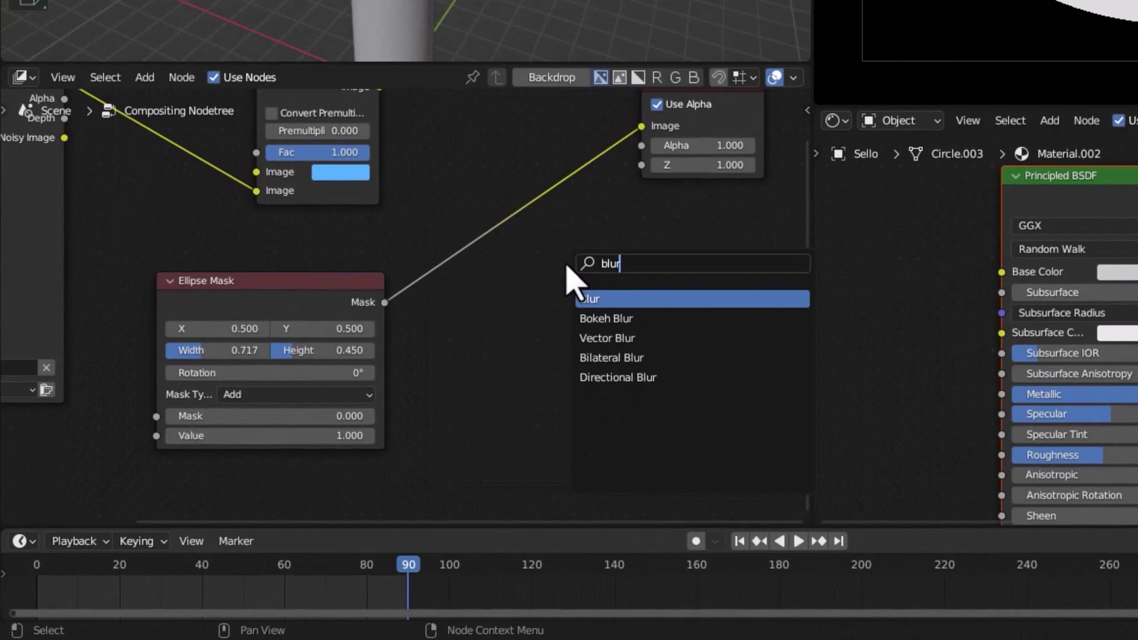
{"action": "key", "text": "Return"}
{"action": "left_click", "coordinate": [470, 234]}
- Set the Blur node's X and Y size to 400
{"action": "middle_click_drag", "start_coordinate": [566, 328], "coordinate": [581, 307]}
{"action": "left_click", "coordinate": [534, 339]}
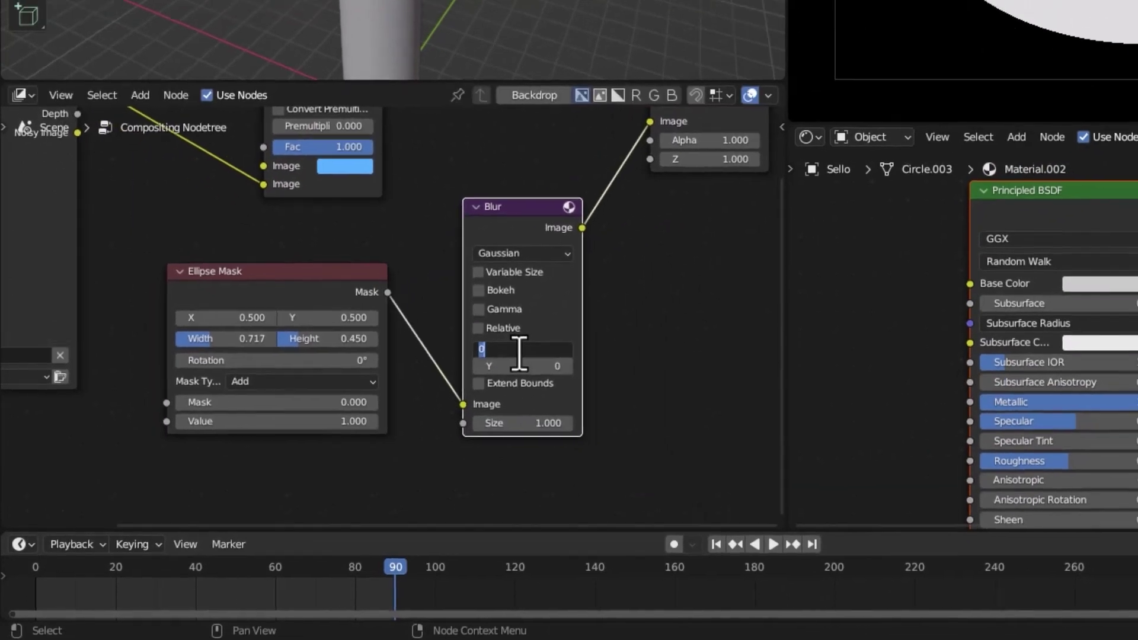
{"action": "type", "text": "400"}
{"action": "key", "text": "Return"}
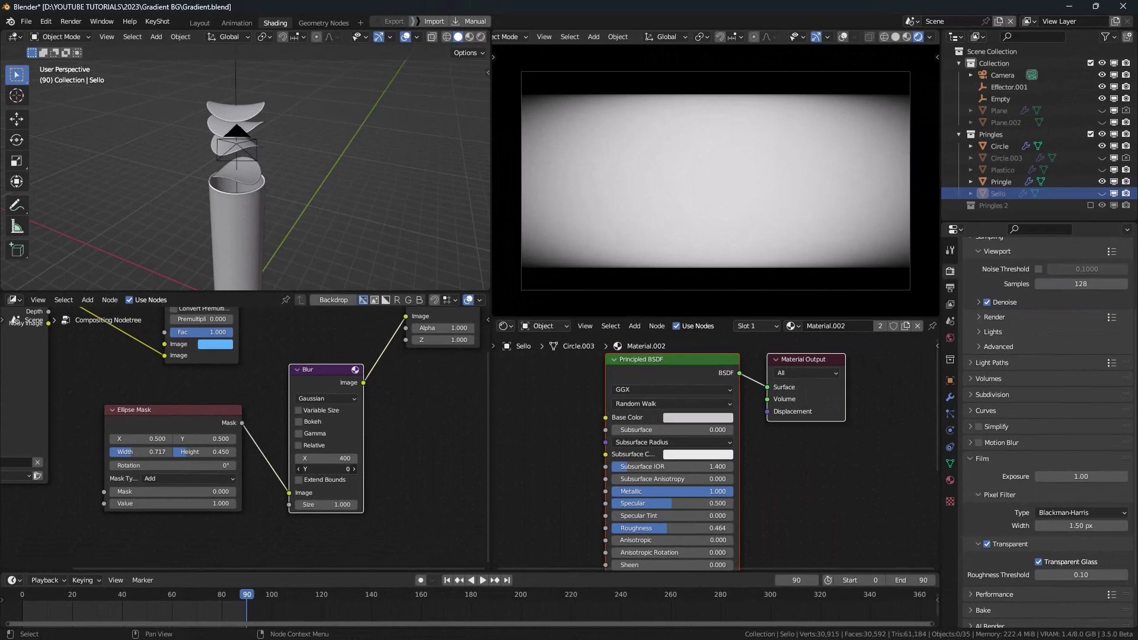
{"action": "left_click", "coordinate": [327, 469]}
{"action": "type", "text": "400"}
{"action": "key", "text": "Return"}
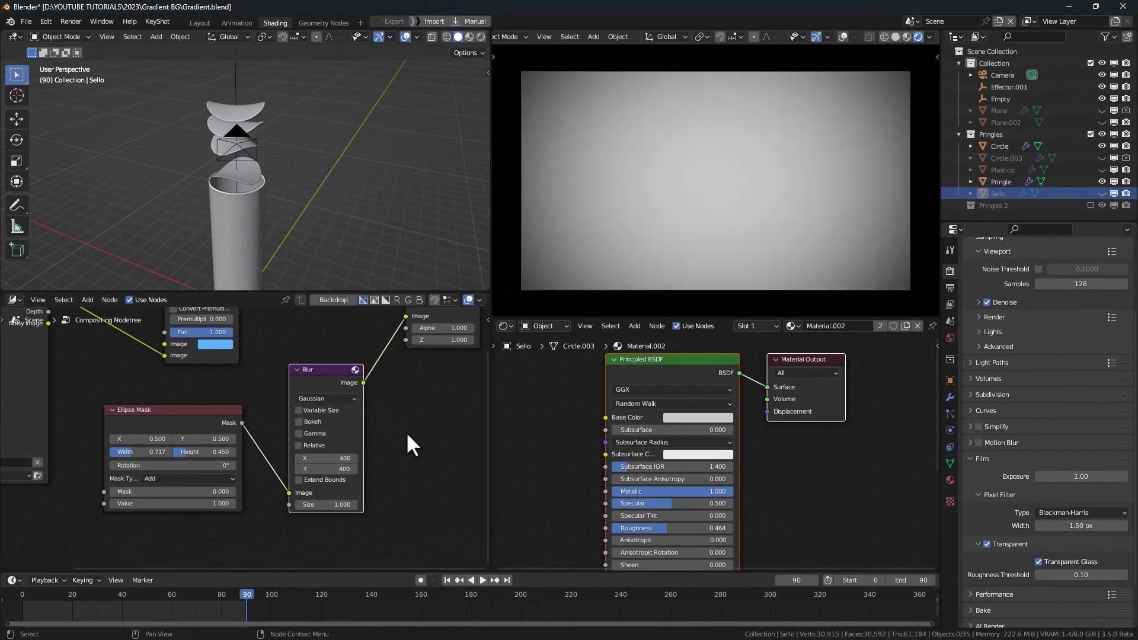
- Add a Mix node between the Blur and Composite nodes, leaving it unconnected
{"action": "scroll", "coordinate": [407, 442], "scroll_direction": "down", "scroll_amount": 2}
{"action": "key", "text": "shift+a"}
{"action": "left_click", "coordinate": [394, 363]}
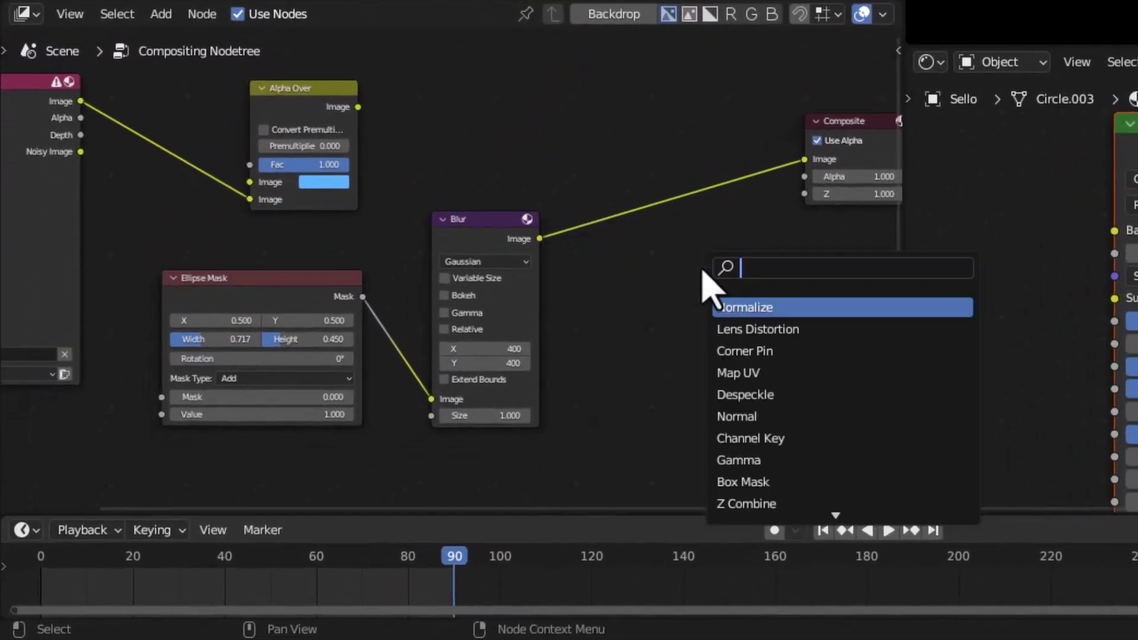
{"action": "type", "text": "mix"}
{"action": "key", "text": "Return"}
{"action": "left_click", "coordinate": [639, 260]}
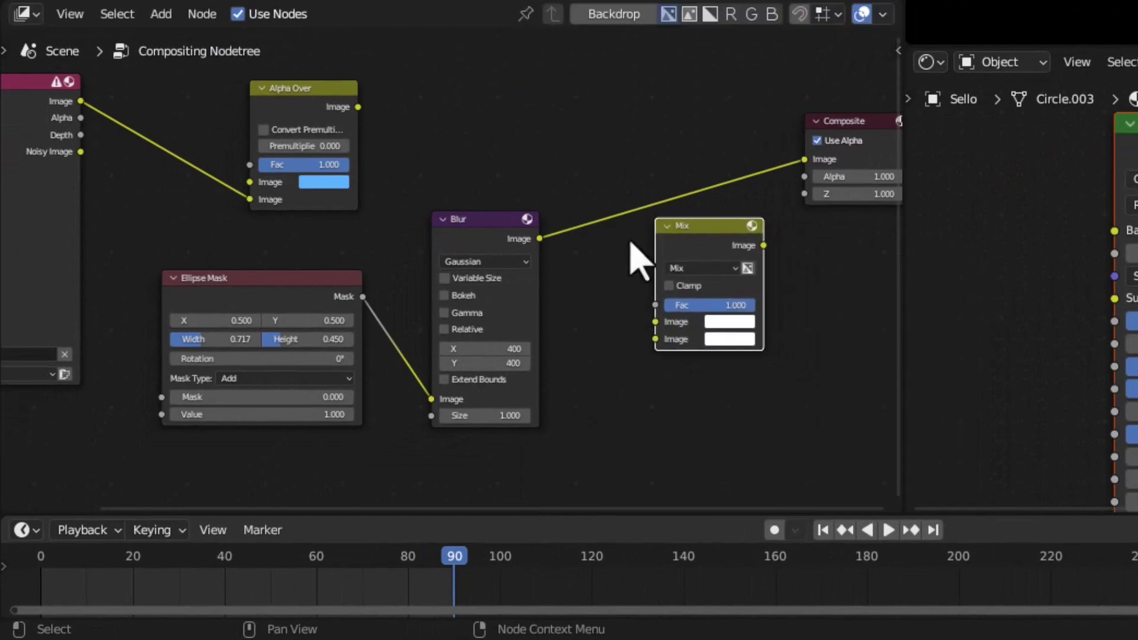
- Connect the Blur image to the Mix node's Fac, link the Mix output to the Composite Image input, and reposition the Mix node
{"action": "left_click_drag", "start_coordinate": [541, 241], "coordinate": [655, 305]}
{"action": "left_click_drag", "start_coordinate": [764, 244], "coordinate": [774, 208]}
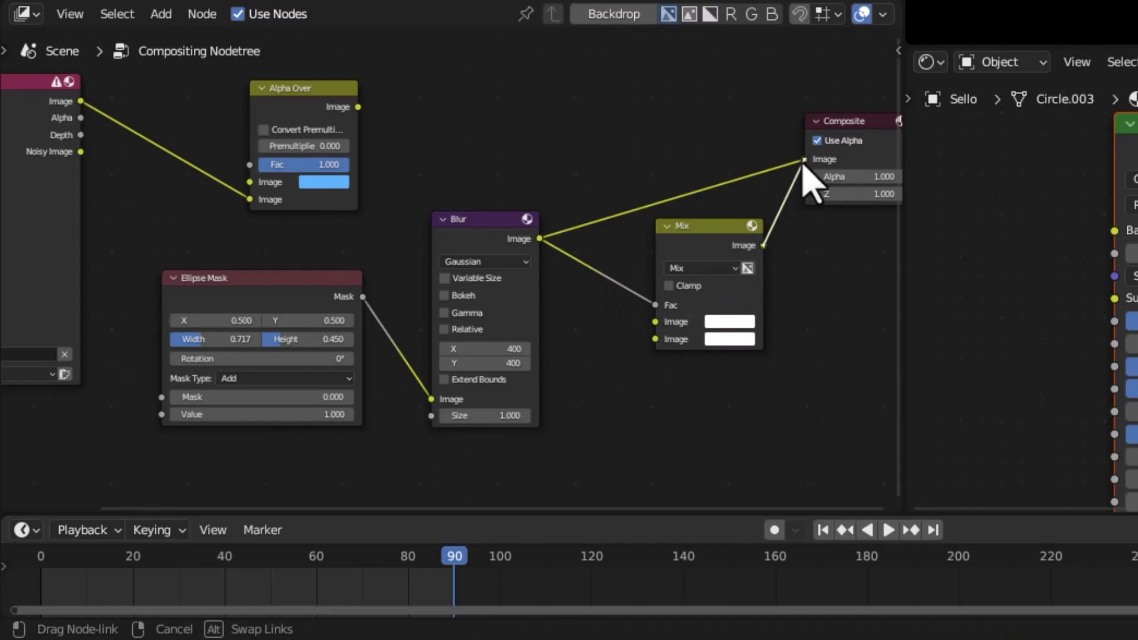
{"action": "left_click_drag", "start_coordinate": [803, 164], "coordinate": [804, 159]}
{"action": "left_click_drag", "start_coordinate": [700, 226], "coordinate": [710, 179]}
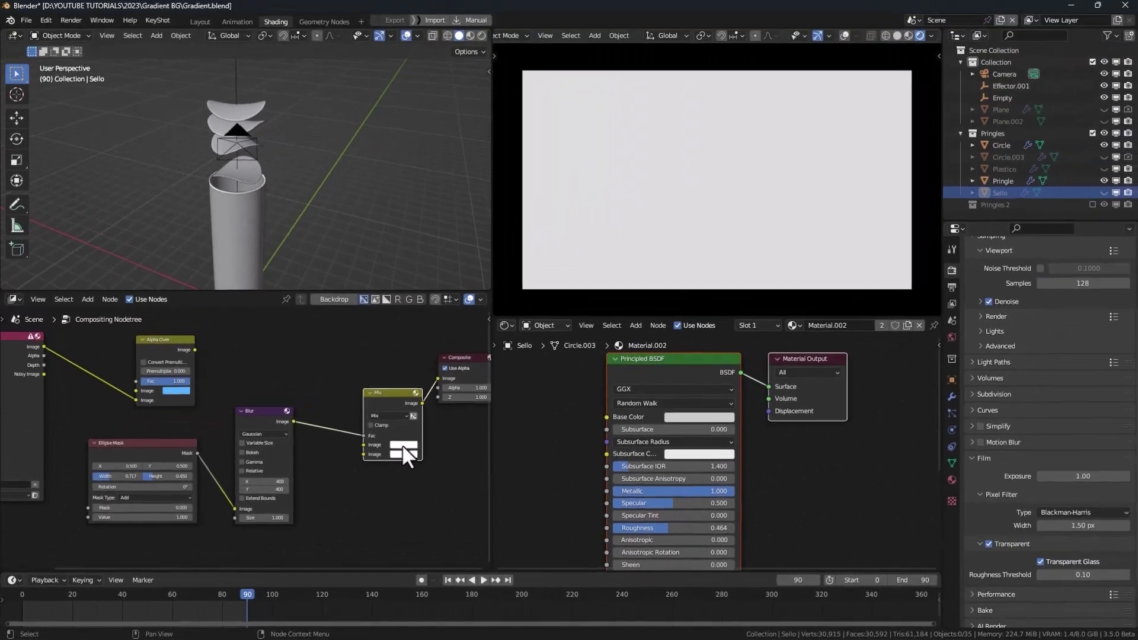
- Set the Mix node's first Image colour to black and its second Image colour to blue
{"action": "left_click", "coordinate": [402, 445]}
{"action": "mouse_move", "coordinate": [459, 372]}
{"action": "left_mouse_down"}
{"action": "mouse_move", "coordinate": [462, 386]}
{"action": "mouse_move", "coordinate": [438, 349]}
{"action": "left_mouse_up"}
{"action": "left_click", "coordinate": [403, 455]}
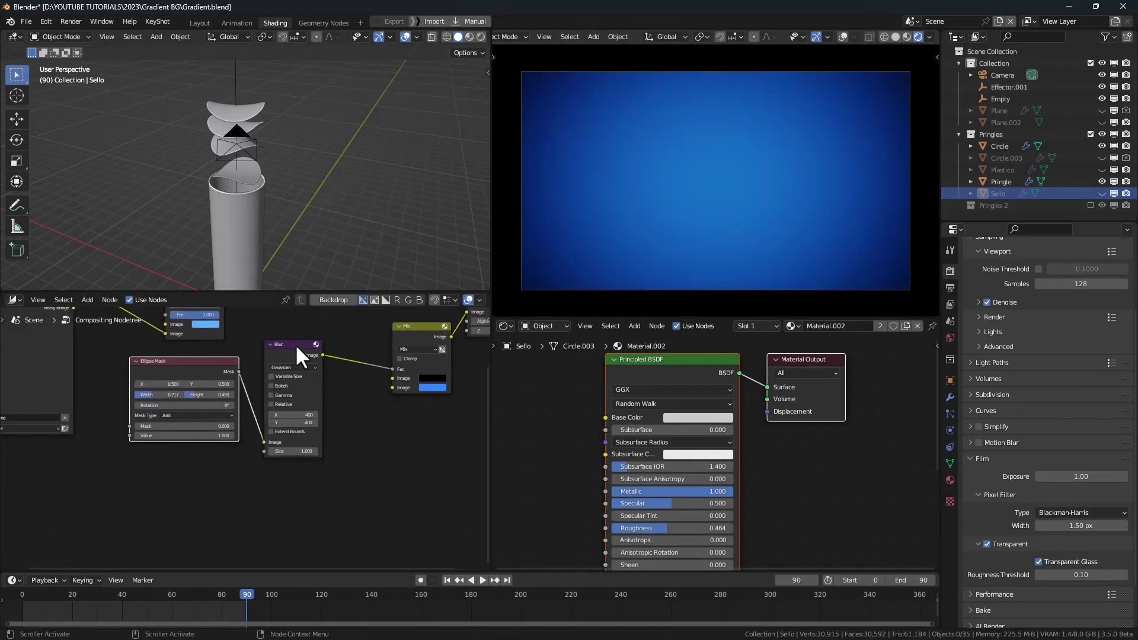
- Move the Blur node below the Ellipse Mask node and add an RGB node beside it
{"action": "left_click_drag", "start_coordinate": [299, 347], "coordinate": [213, 458]}
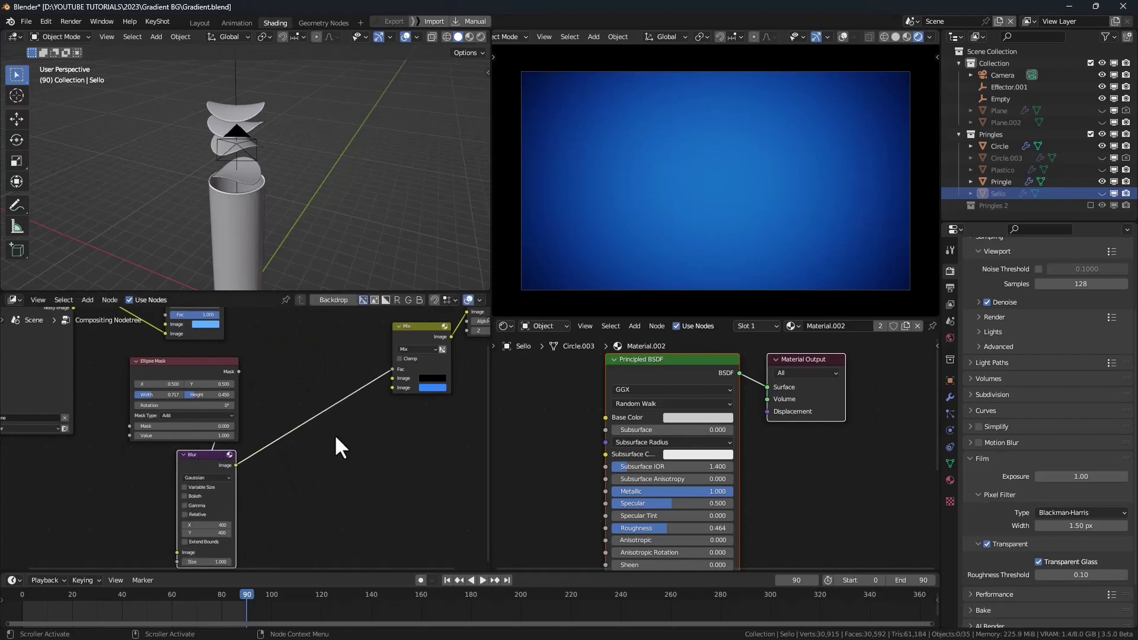
{"action": "key", "text": "shift+a"}
{"action": "left_click", "coordinate": [344, 436]}
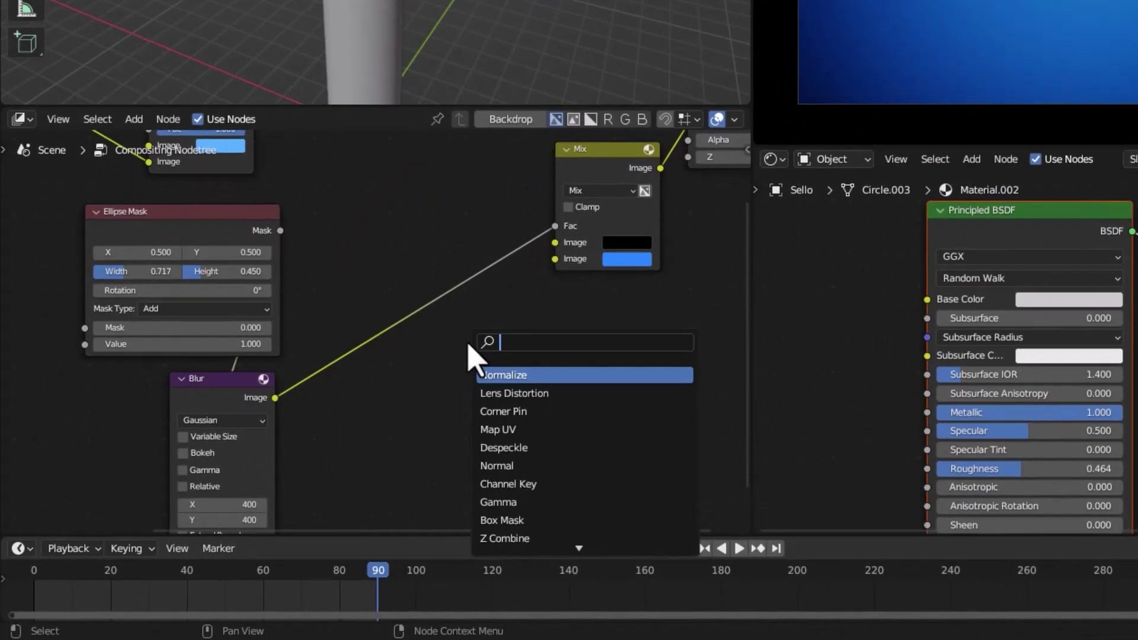
{"action": "type", "text": "rgb"}
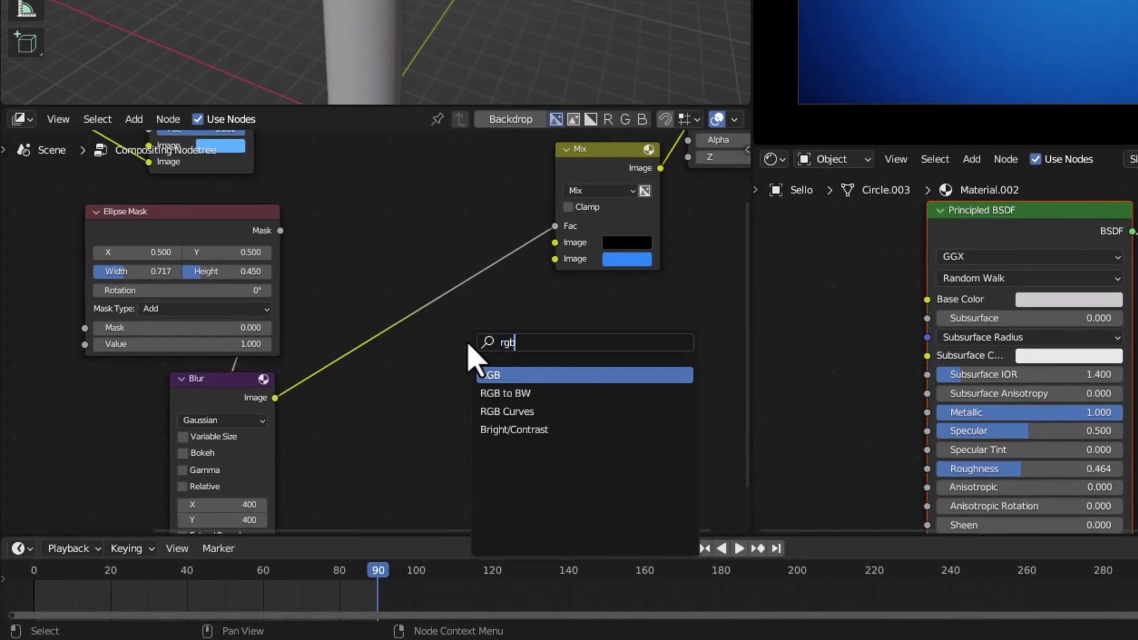
{"action": "key", "text": "Return"}
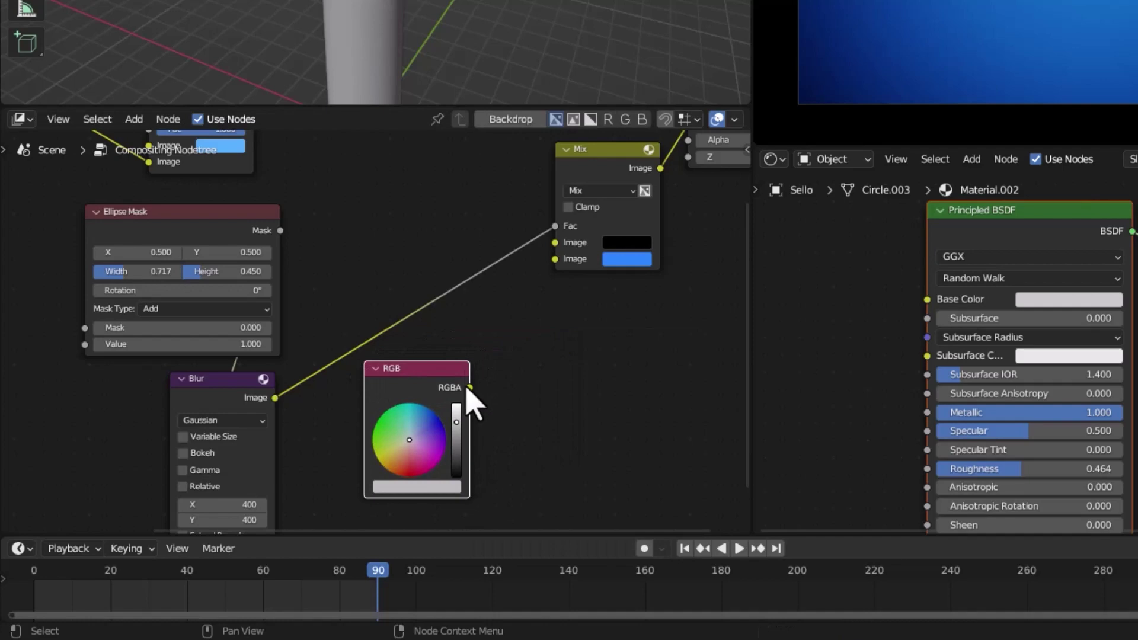
- Connect the RGB node's output to the Mix node's second Image input and set its colour to a muted blue
{"action": "left_click_drag", "start_coordinate": [470, 387], "coordinate": [595, 261]}
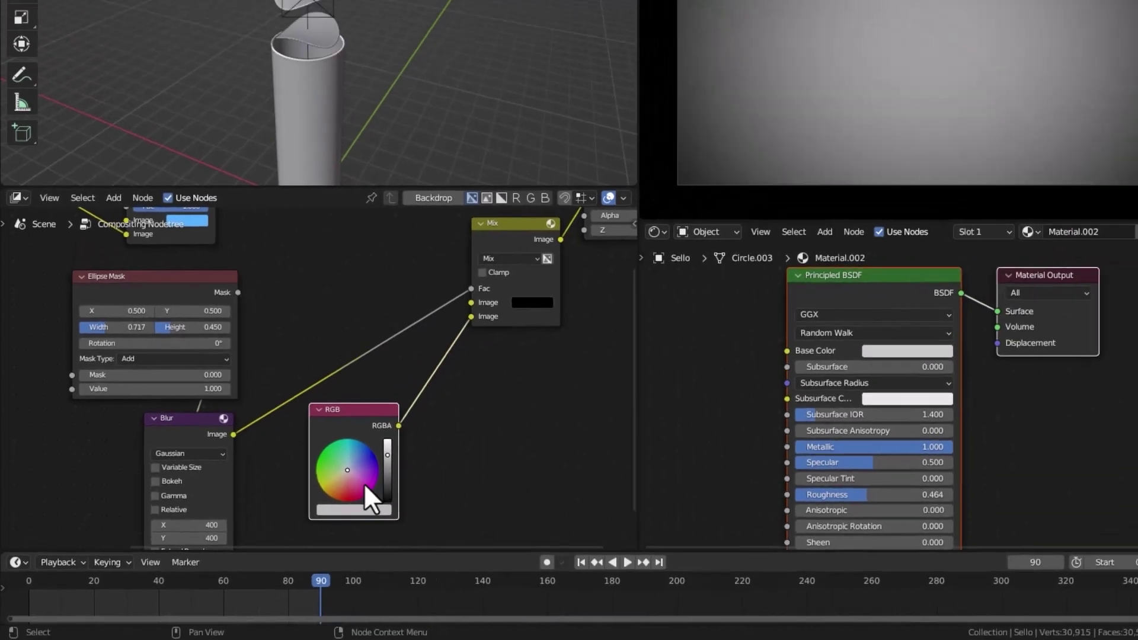
{"action": "left_click_drag", "start_coordinate": [431, 453], "coordinate": [423, 424]}
{"action": "mouse_move", "coordinate": [276, 494]}
{"action": "left_mouse_down"}
{"action": "mouse_move", "coordinate": [254, 500]}
{"action": "mouse_move", "coordinate": [273, 497]}
{"action": "left_mouse_up"}
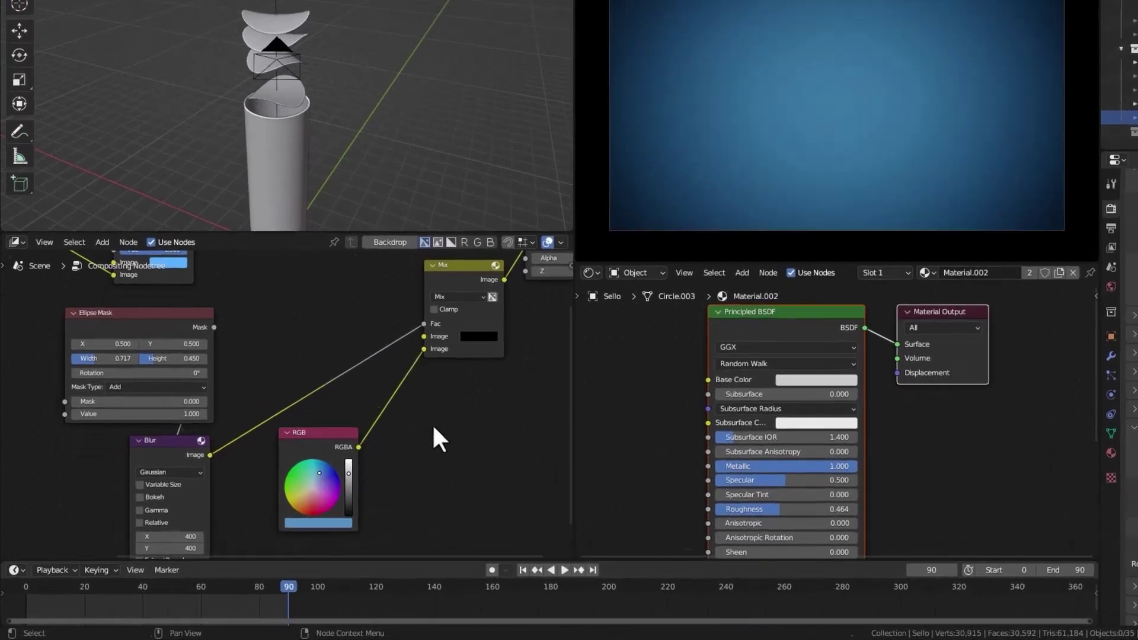
- Add a Hue Saturation Value node beside the RGB node, leaving it unconnected
{"action": "key", "text": "shift+a"}
{"action": "type", "text": "s"}
{"action": "type", "text": "hue"}
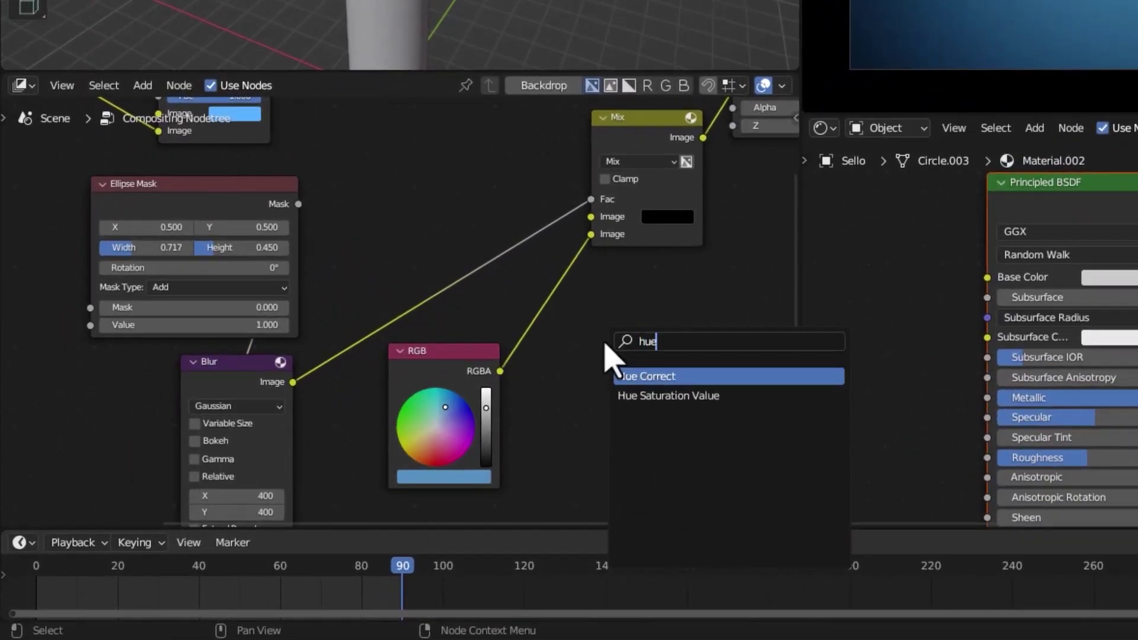
{"action": "key", "text": "Down"}
{"action": "key", "text": "Return"}
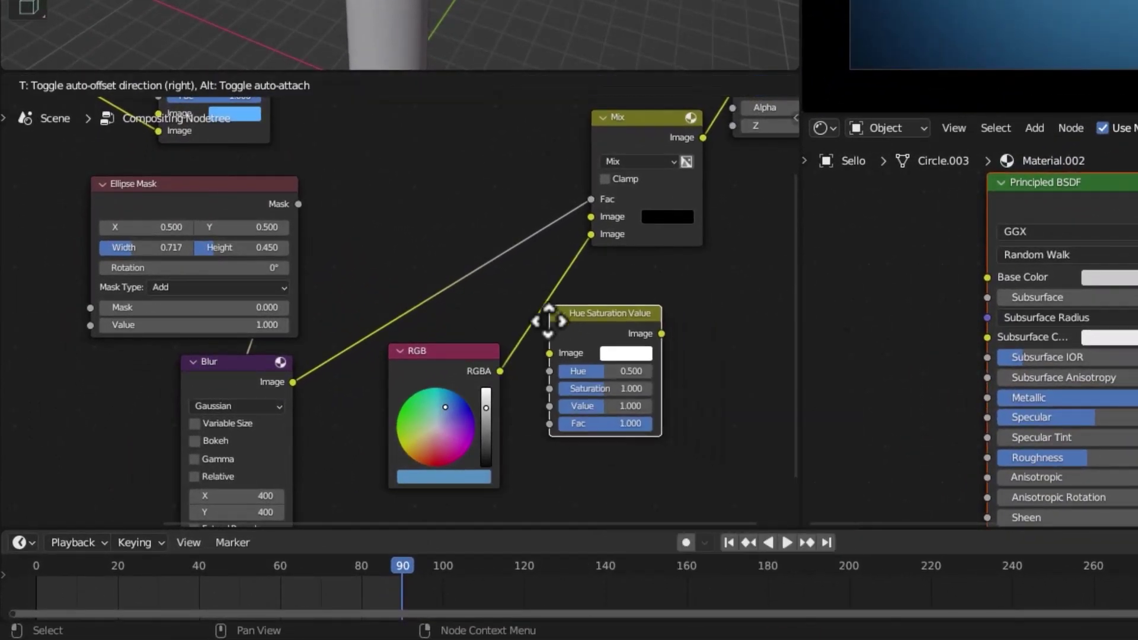
{"action": "left_click", "coordinate": [646, 373]}
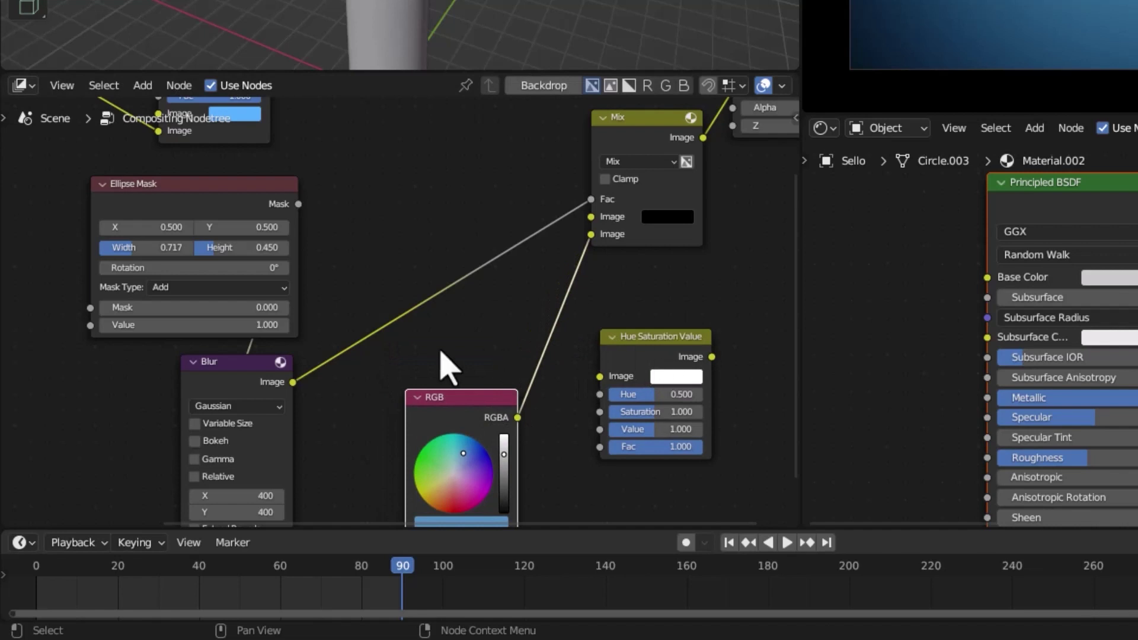
- Link the Blur image to the Hue Saturation Value node, move that node above, and connect its output to the Mix node's first Image input
{"action": "left_click_drag", "start_coordinate": [294, 383], "coordinate": [600, 377]}
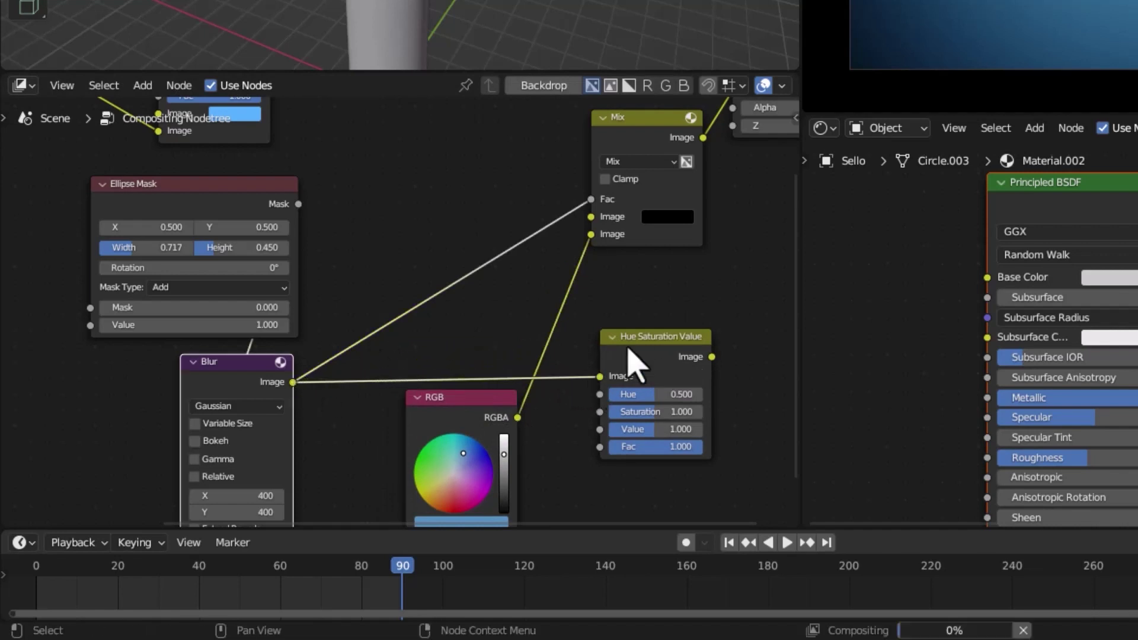
{"action": "key", "text": "g"}
{"action": "left_click", "coordinate": [417, 159]}
{"action": "left_click_drag", "start_coordinate": [488, 166], "coordinate": [591, 275]}
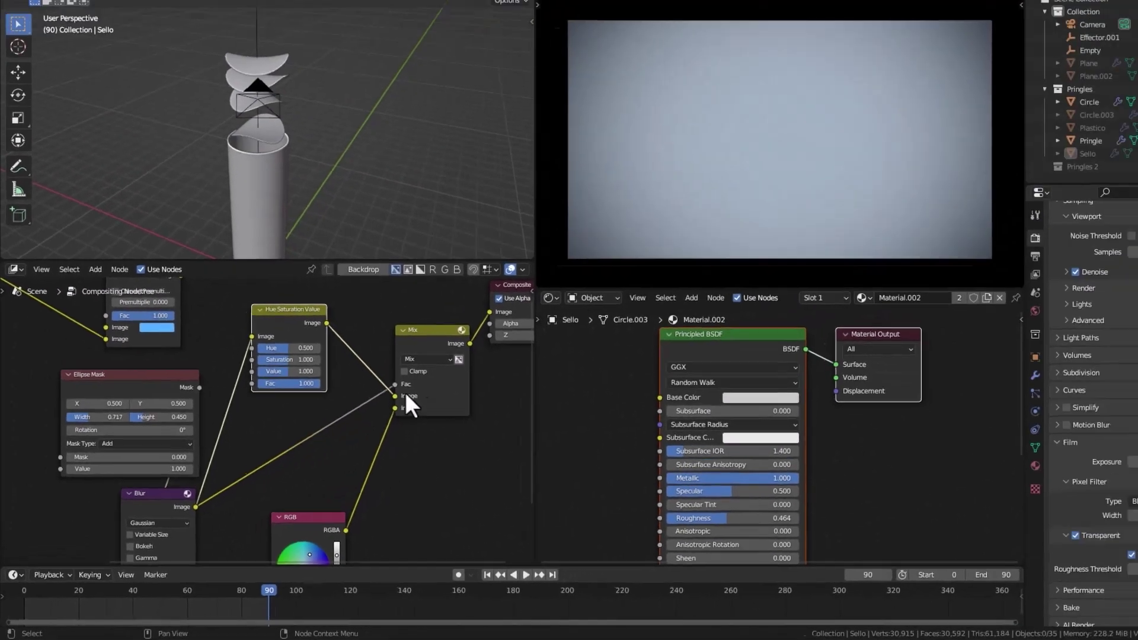
- Set the Hue Saturation Value node's Saturation to 1.8 and reduce its Value to 0.033
{"action": "left_click", "coordinate": [432, 238]}
{"action": "type", "text": "0.1"}
{"action": "key", "text": "Return"}
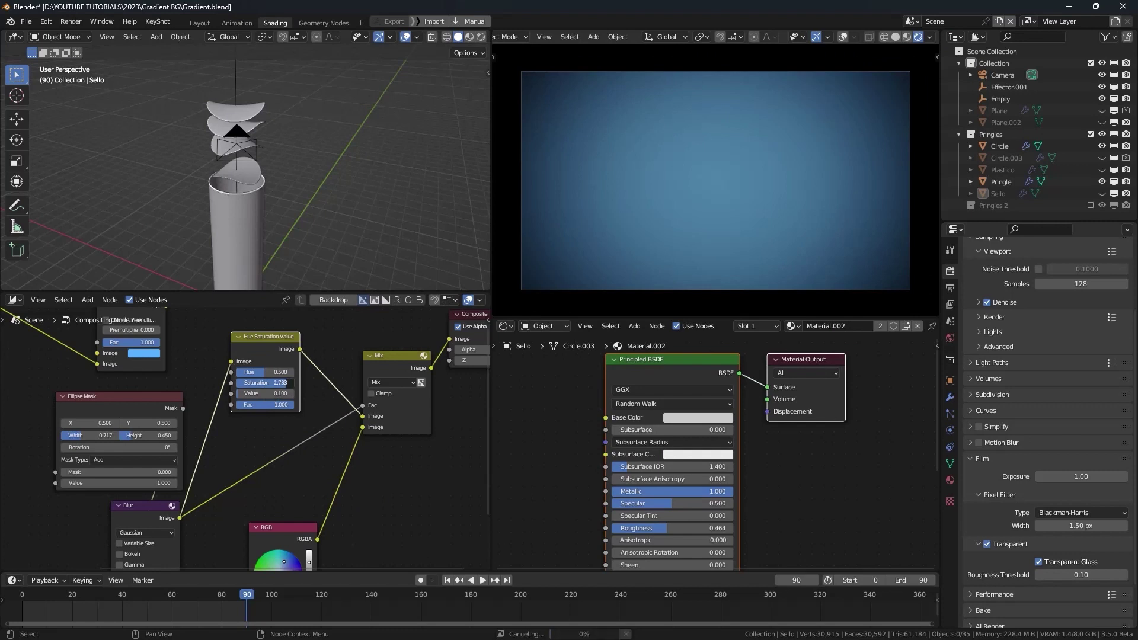
{"action": "left_click_drag", "start_coordinate": [261, 393], "coordinate": [259, 392]}
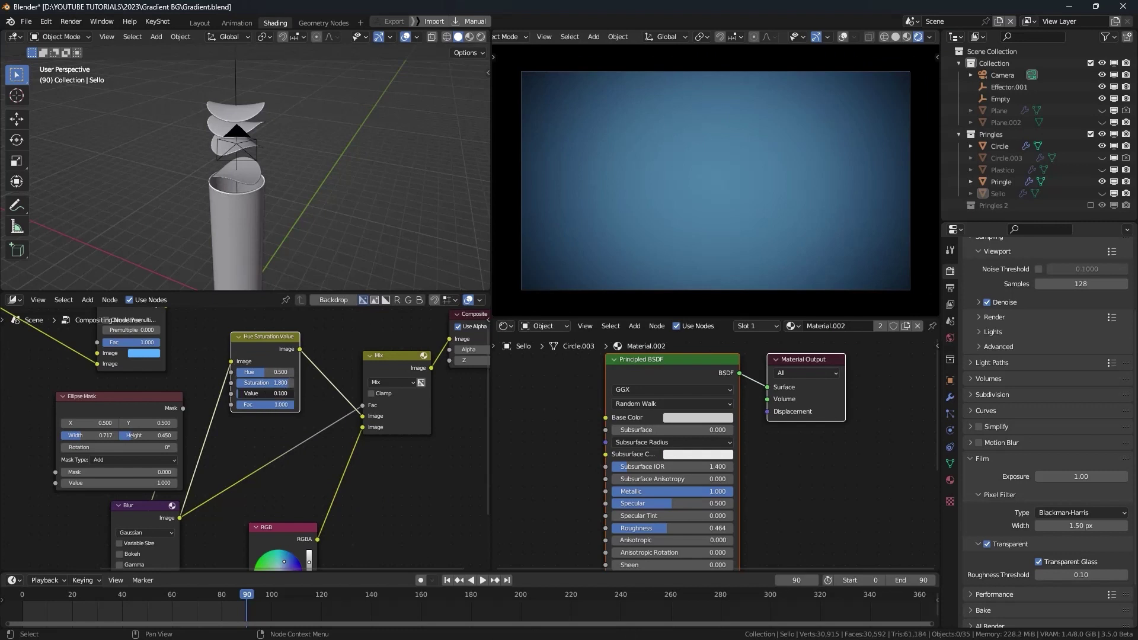
- Brighten the RGB node's blue, set the Ellipse Mask width to 0.55 and adjust its height
{"action": "middle_click_drag", "start_coordinate": [308, 474], "coordinate": [310, 388]}
{"action": "left_click_drag", "start_coordinate": [311, 476], "coordinate": [311, 466]}
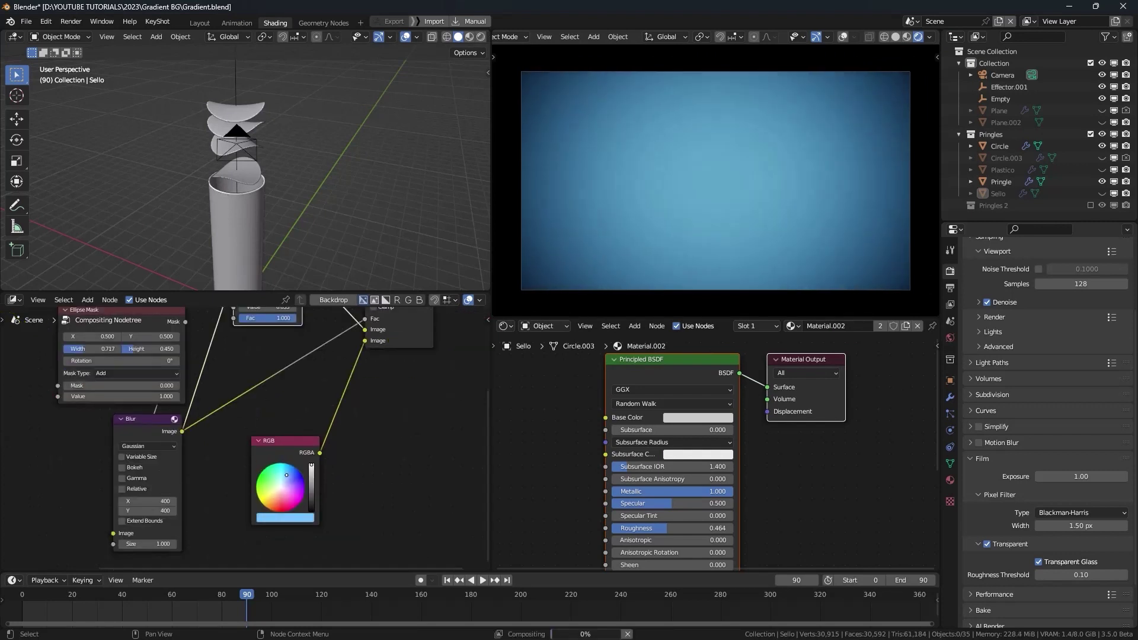
{"action": "middle_click_drag", "start_coordinate": [271, 368], "coordinate": [350, 419]}
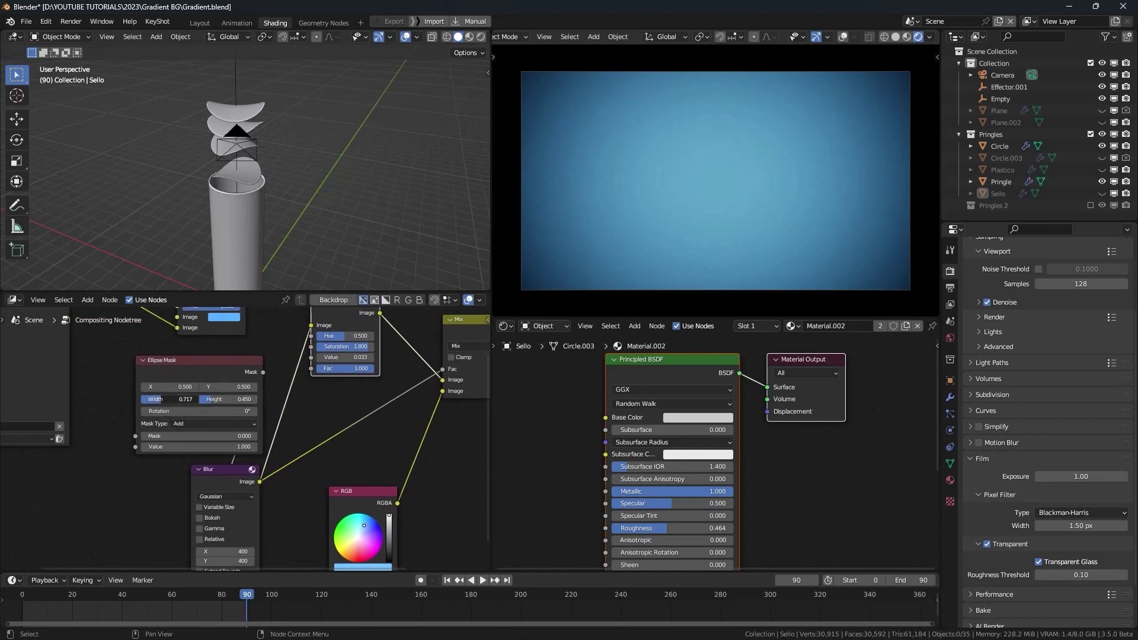
{"action": "left_click_drag", "start_coordinate": [161, 399], "coordinate": [205, 398]}
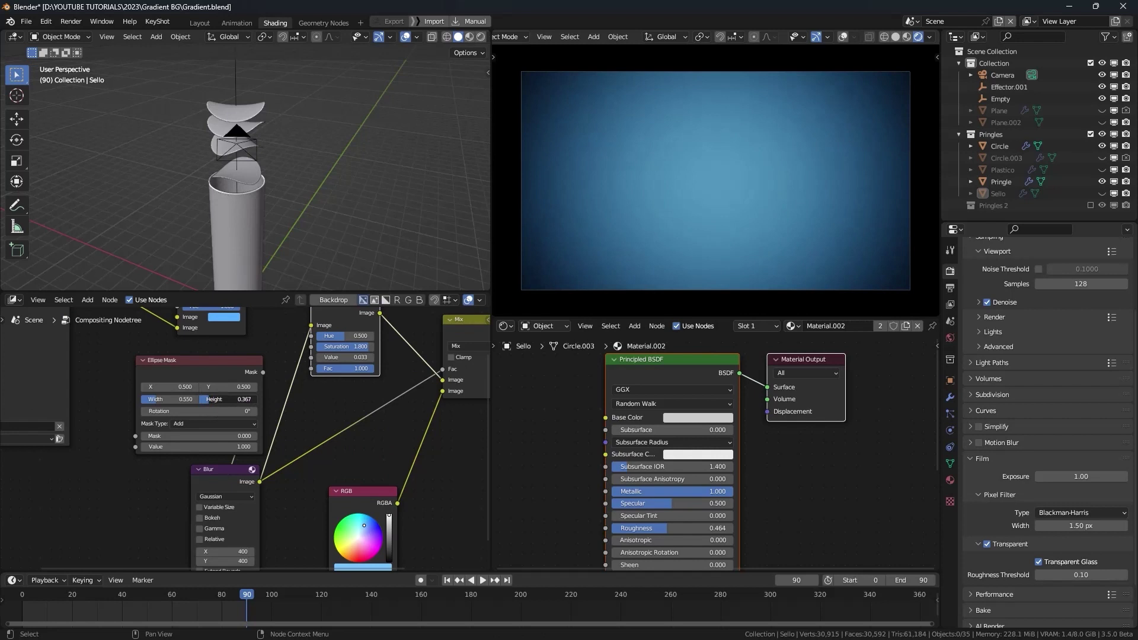
- Place Alpha Over beside the Composite node and wire it between them, with Mix feeding its first Image input and its output feeding Composite
{"action": "scroll", "coordinate": [276, 453], "scroll_direction": "down", "scroll_amount": 3}
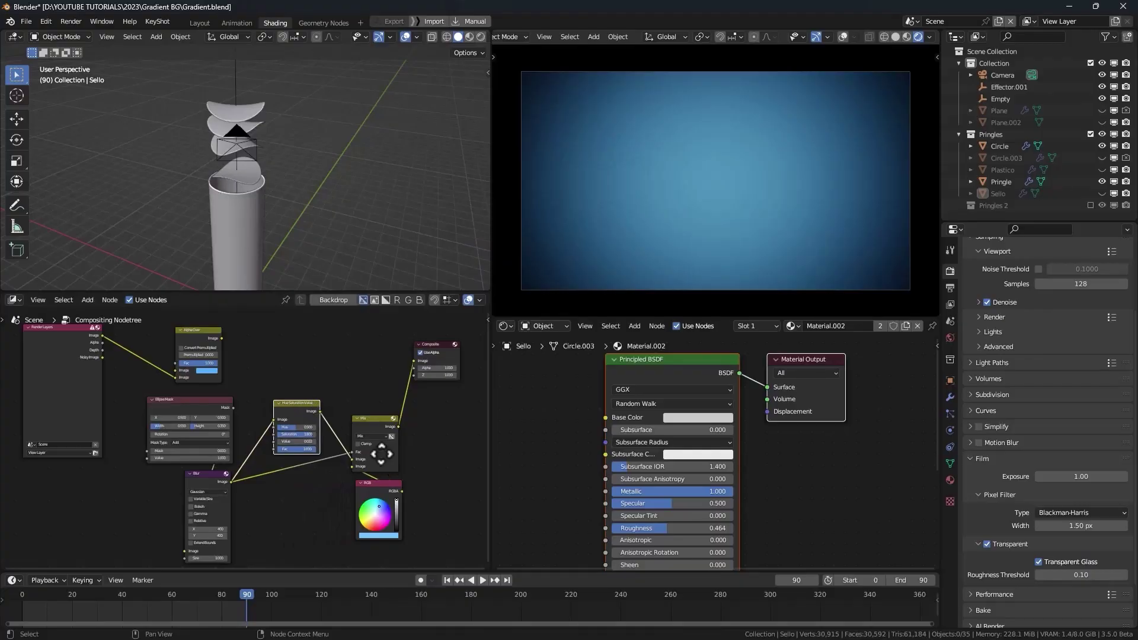
{"action": "middle_click_drag", "start_coordinate": [382, 454], "coordinate": [348, 445]}
{"action": "middle_click_drag", "start_coordinate": [270, 366], "coordinate": [200, 418]}
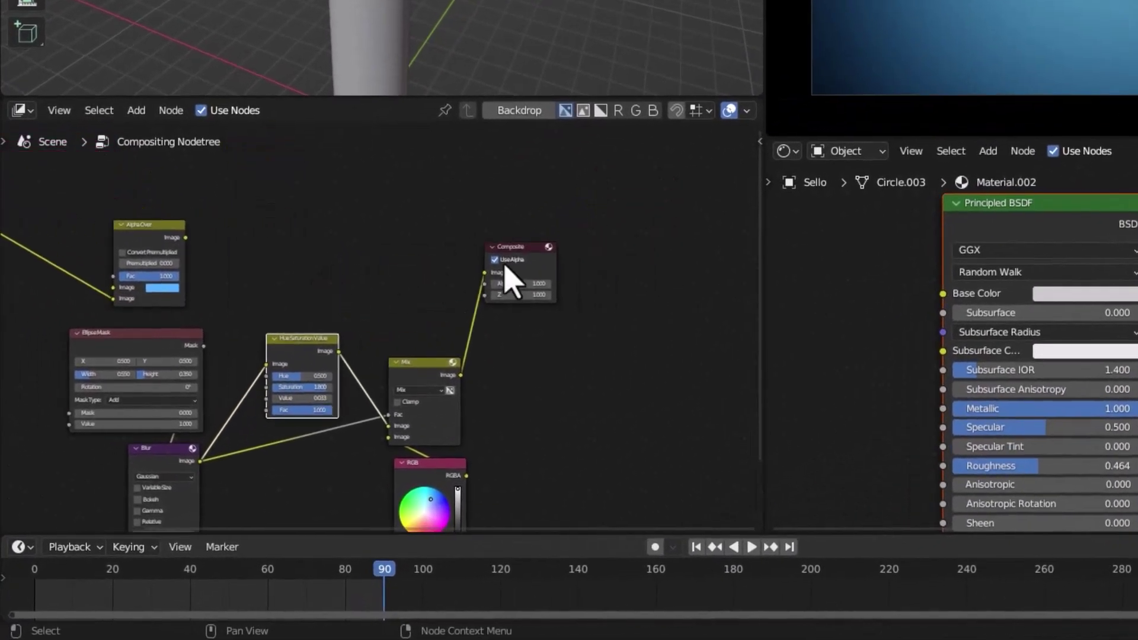
{"action": "left_click_drag", "start_coordinate": [505, 269], "coordinate": [683, 272]}
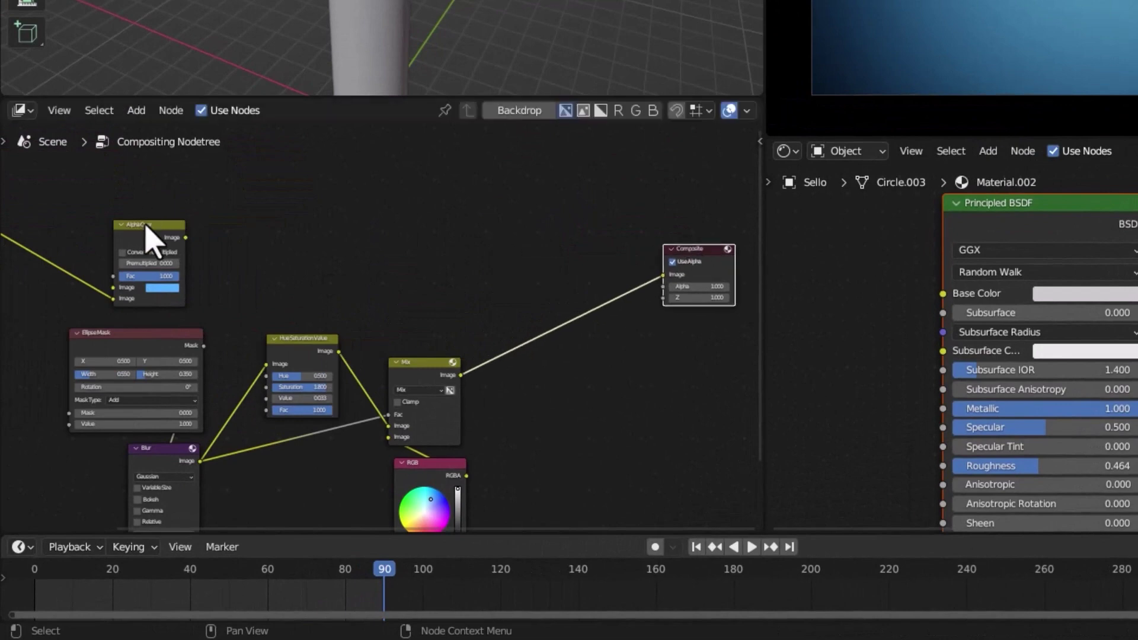
{"action": "left_click_drag", "start_coordinate": [146, 228], "coordinate": [592, 206]}
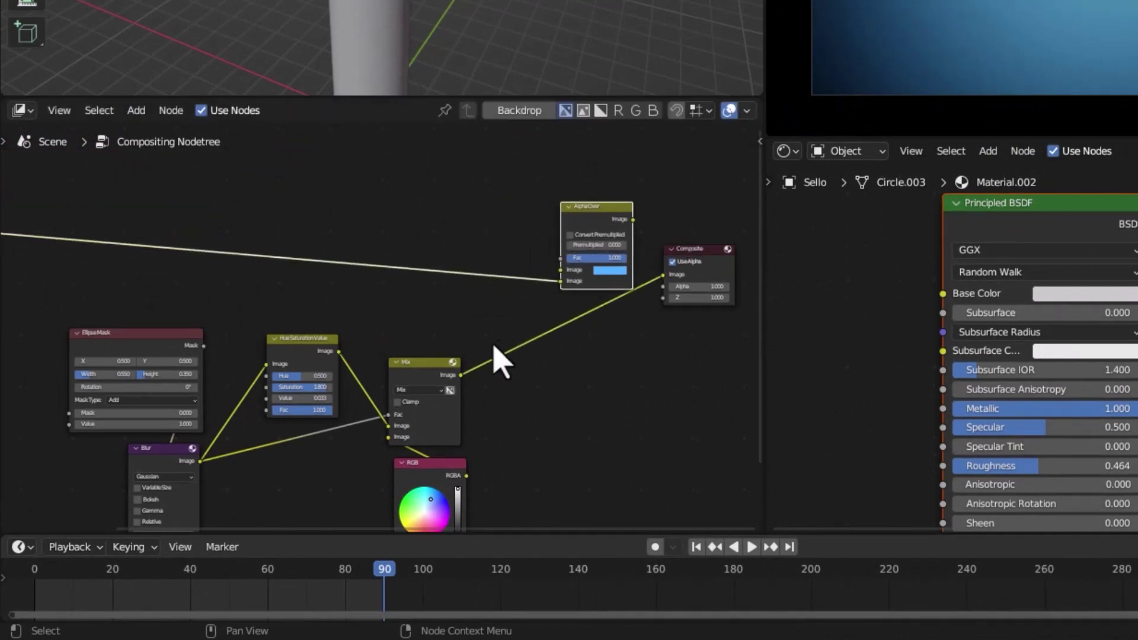
{"action": "left_click_drag", "start_coordinate": [461, 376], "coordinate": [562, 273]}
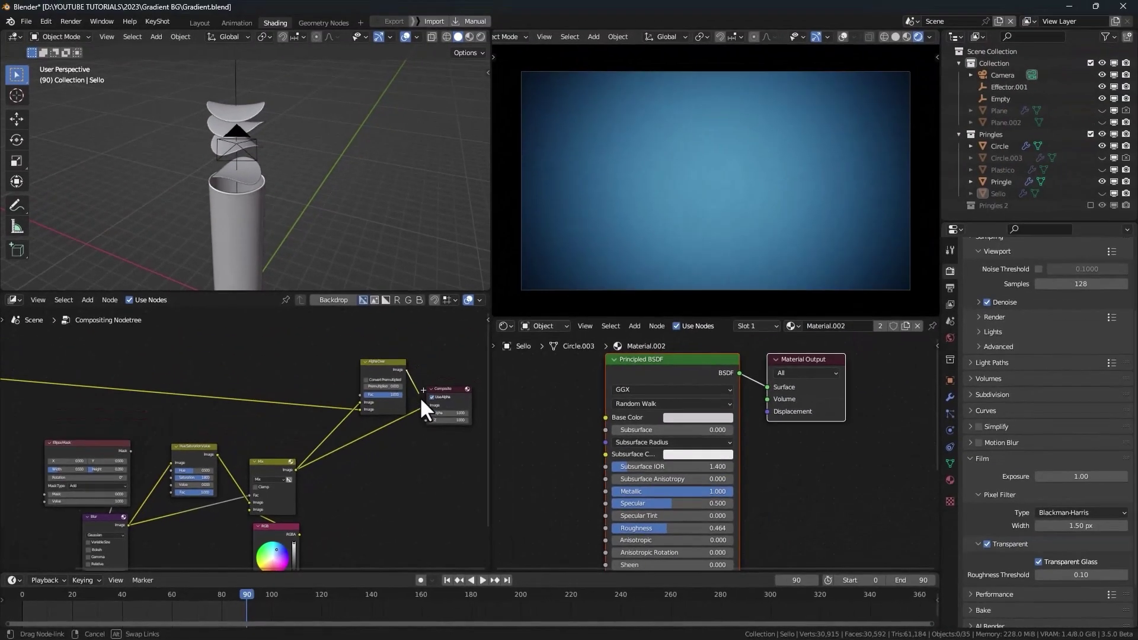
{"action": "left_click_drag", "start_coordinate": [388, 364], "coordinate": [373, 393]}
- Change the RGB node's colour to orange to recolour the gradient background
{"action": "middle_click_drag", "start_coordinate": [315, 438], "coordinate": [329, 355]}
{"action": "scroll", "coordinate": [311, 455], "scroll_direction": "up", "scroll_amount": 4}
{"action": "scroll", "coordinate": [310, 450], "scroll_direction": "up", "scroll_amount": 3}
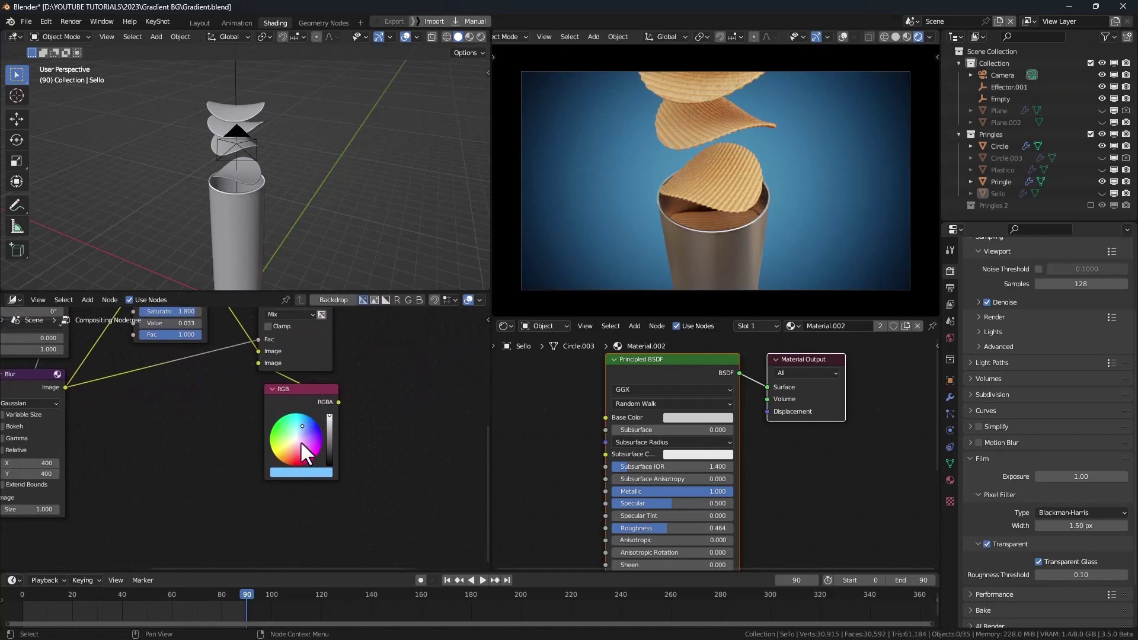
{"action": "left_click", "coordinate": [283, 456]}
{"action": "scroll", "coordinate": [283, 456], "scroll_direction": "down", "scroll_amount": 2}
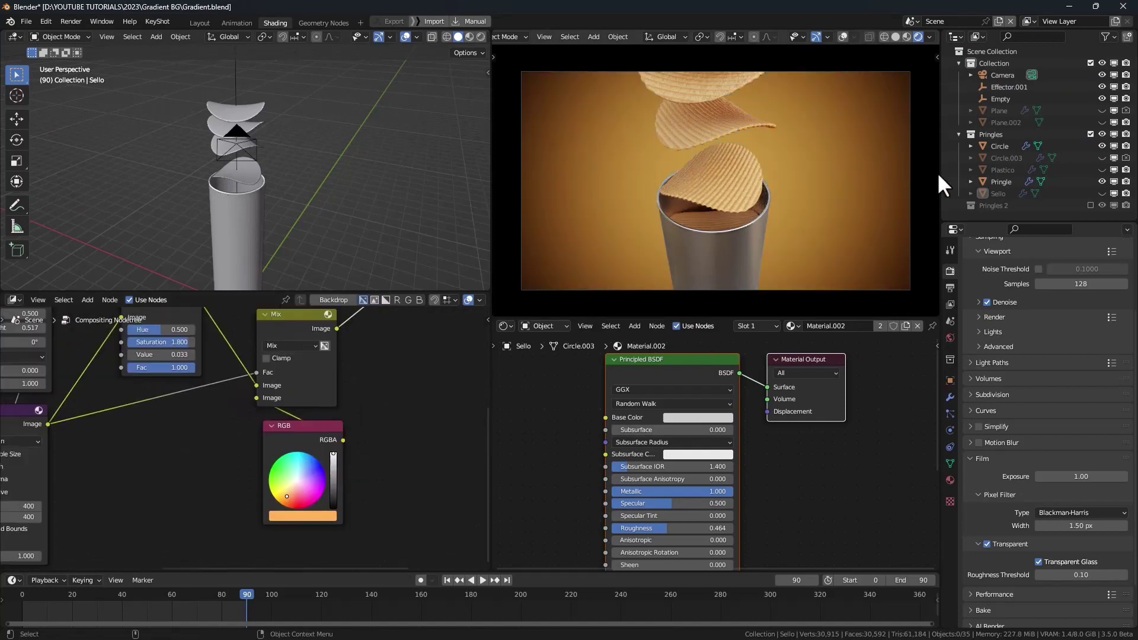
- Show Plastico and Plane.002 in the viewport, and copy the RGB node's orange to the Base Color of Plane.002's material
{"action": "left_click", "coordinate": [1101, 170]}
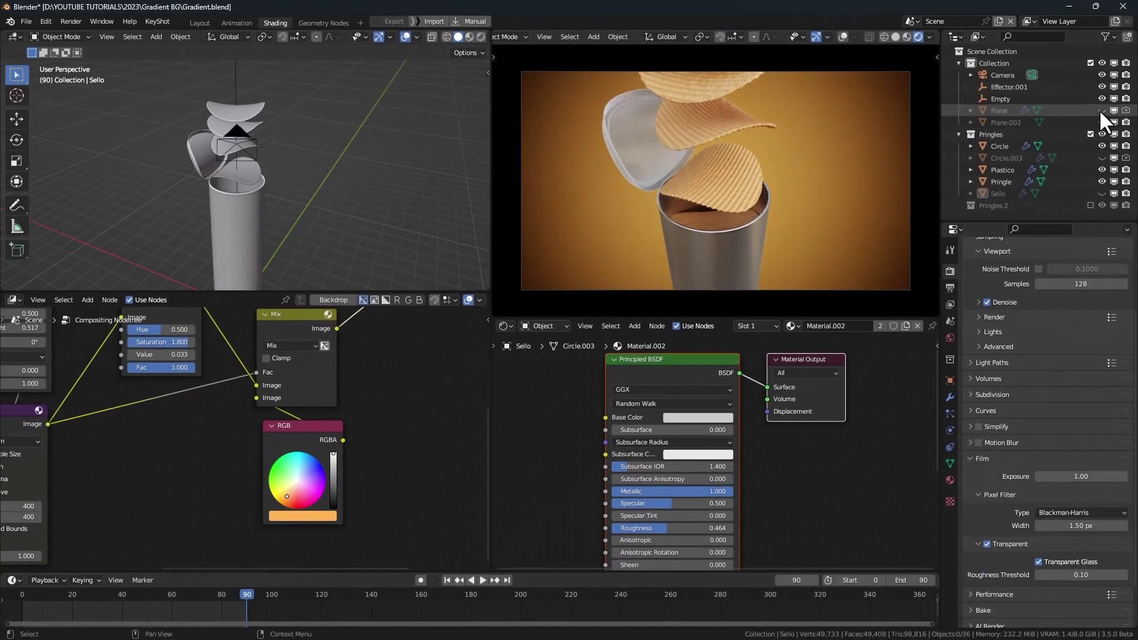
{"action": "left_click", "coordinate": [1085, 182]}
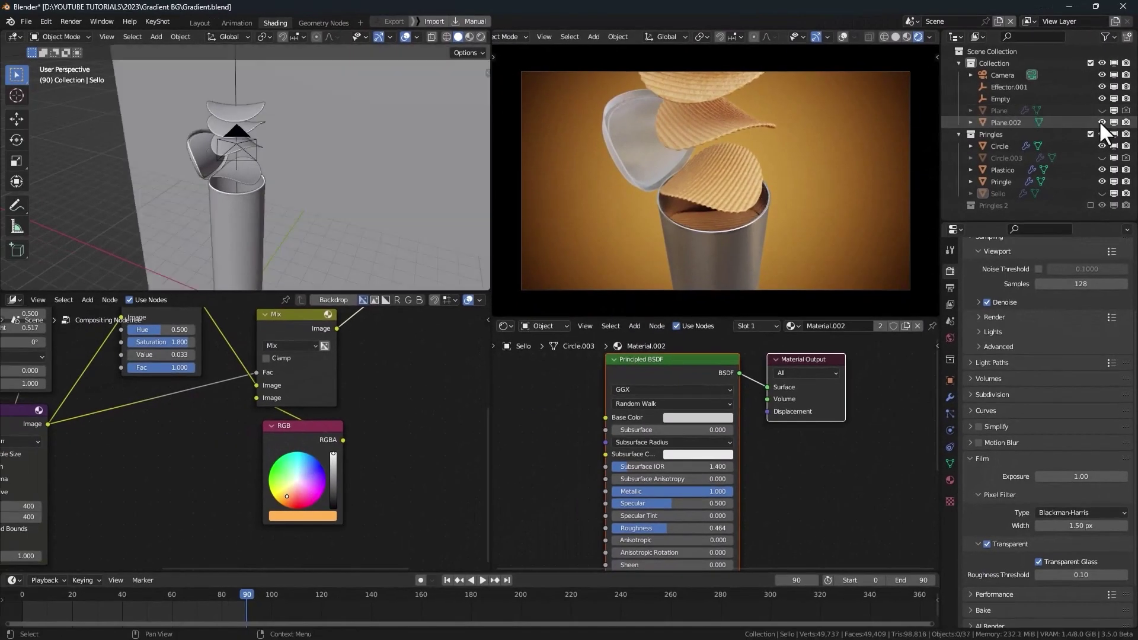
{"action": "left_click", "coordinate": [364, 169]}
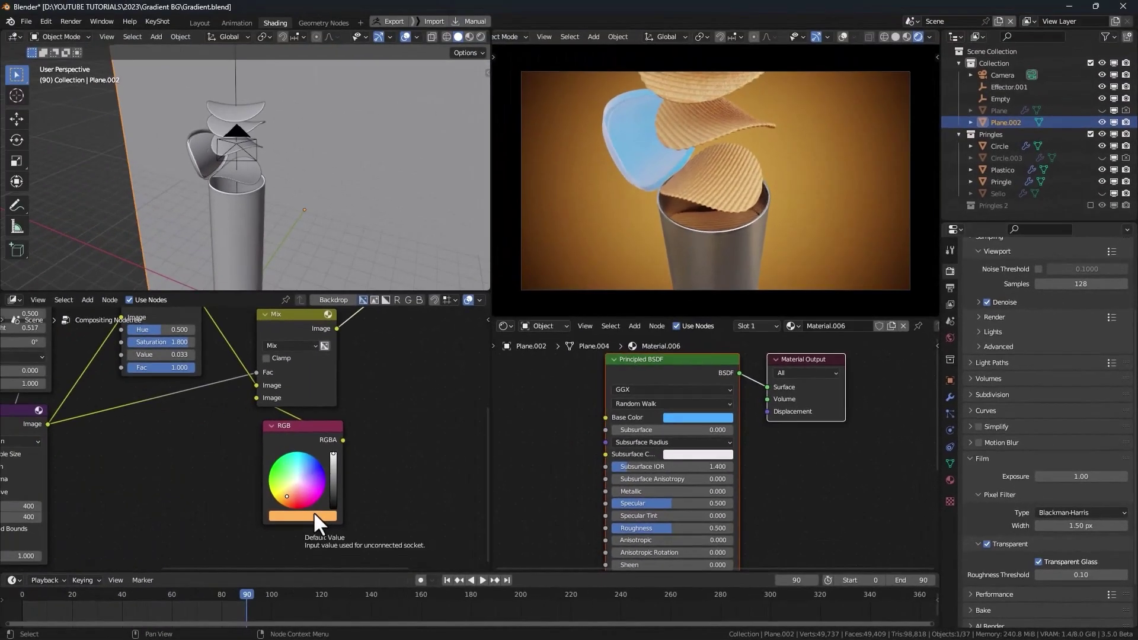
{"action": "left_click_drag", "start_coordinate": [315, 511], "coordinate": [682, 417]}
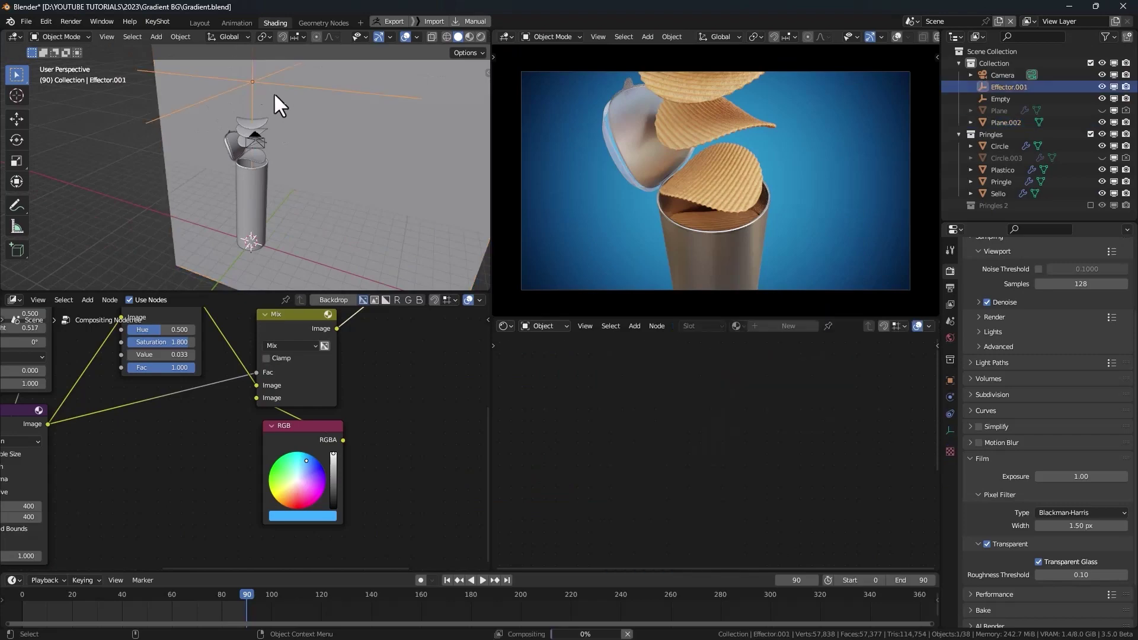
- Move Effector.001 down along the global Z axis by about 1 m
{"action": "key", "text": "g"}
{"action": "key", "text": "z"}
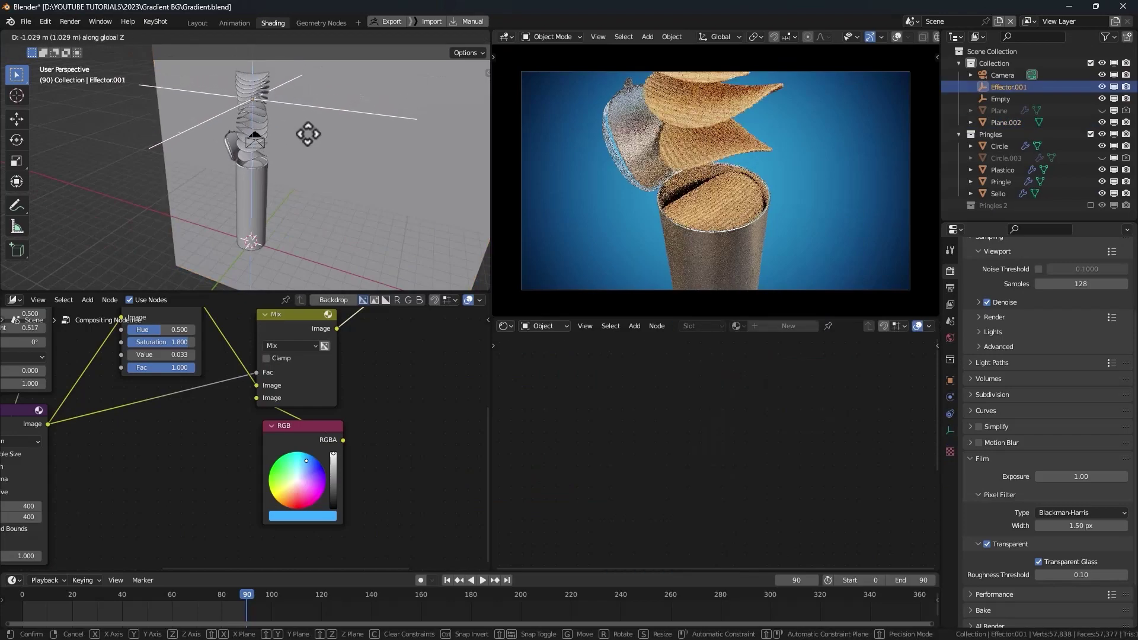